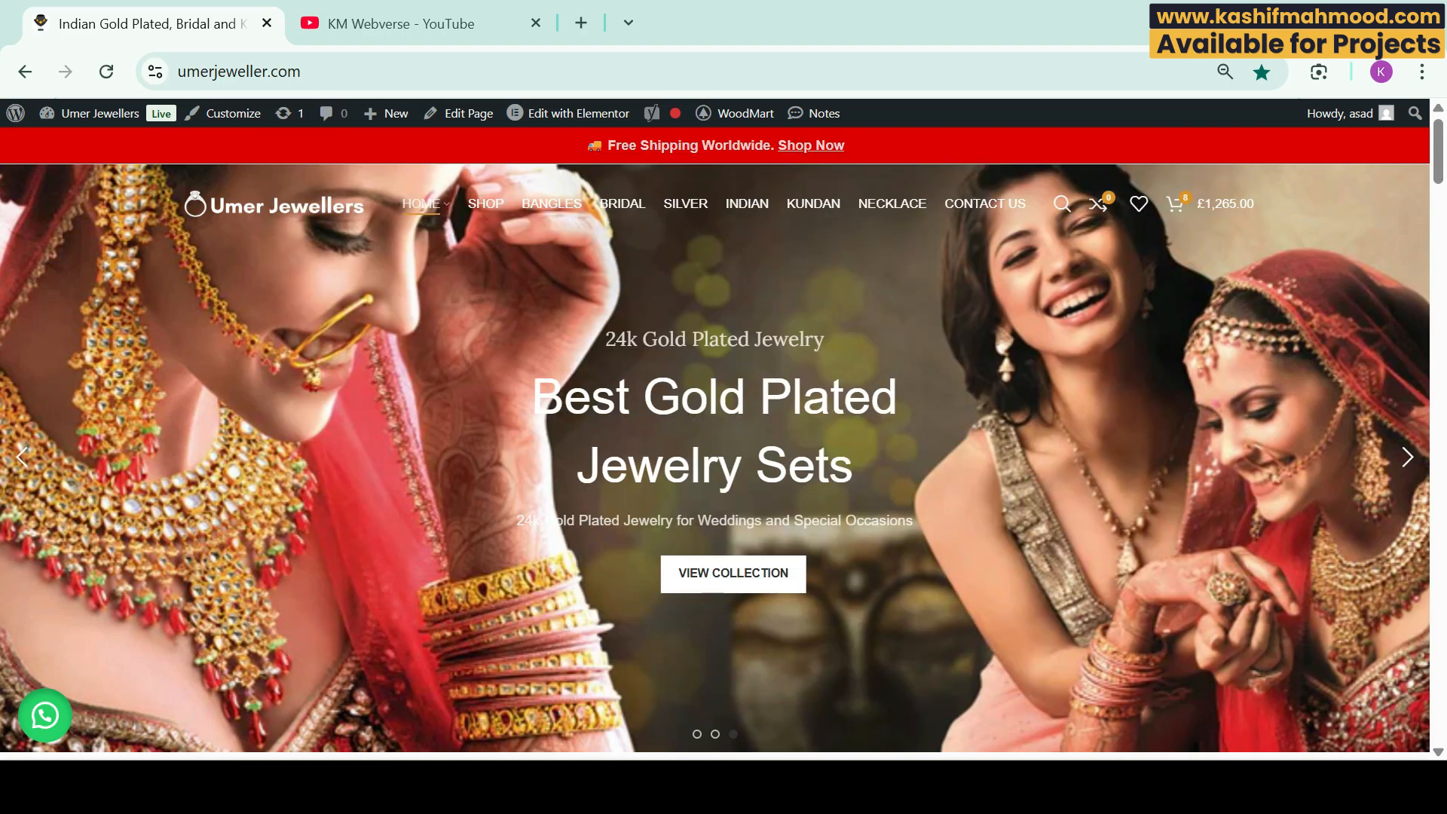
Step: Submit a test entry through the Umer Jewellers contact form, which fails with a server error, then open a new tab
left_click(985, 203)
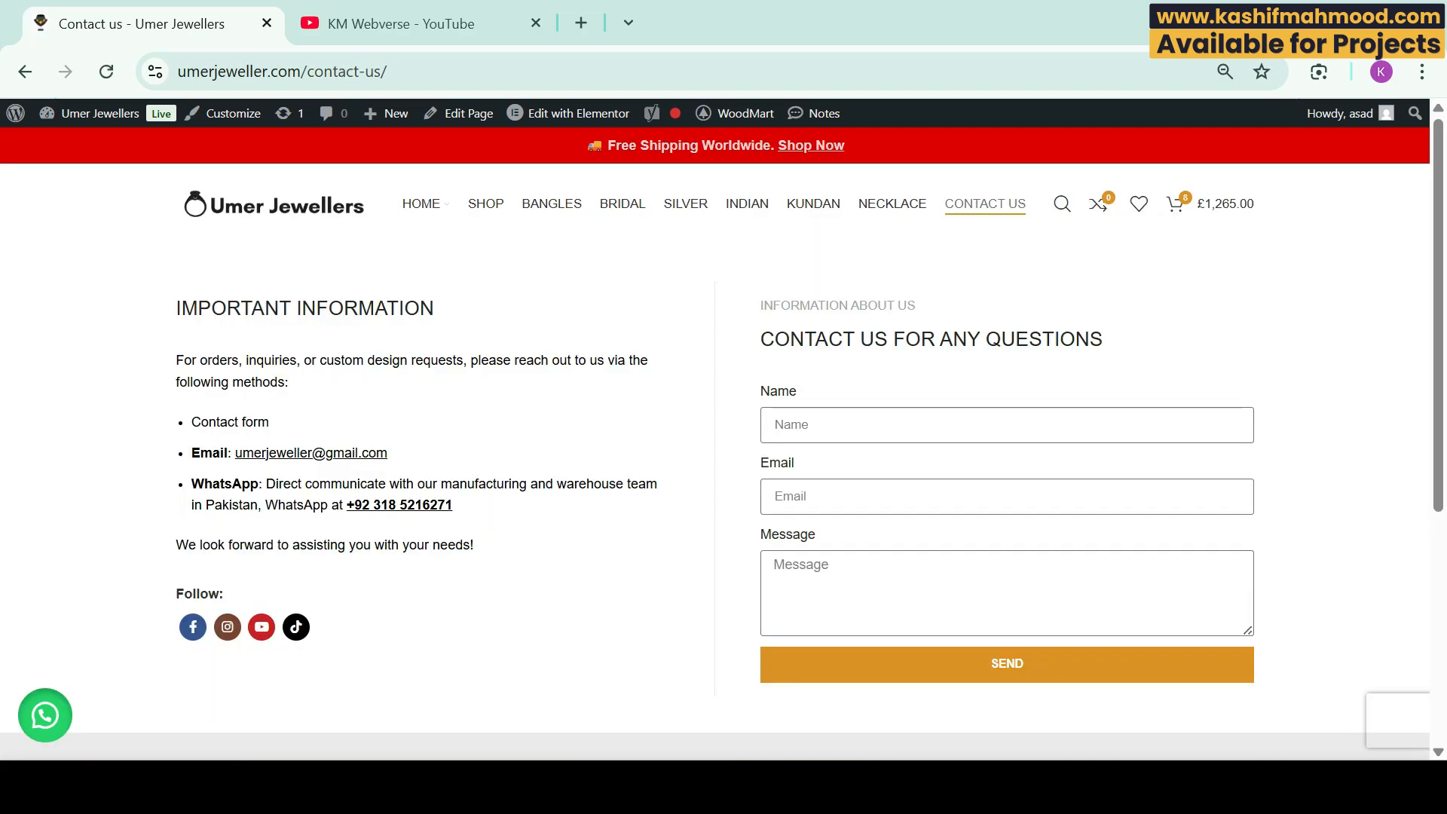
left_click(905, 425)
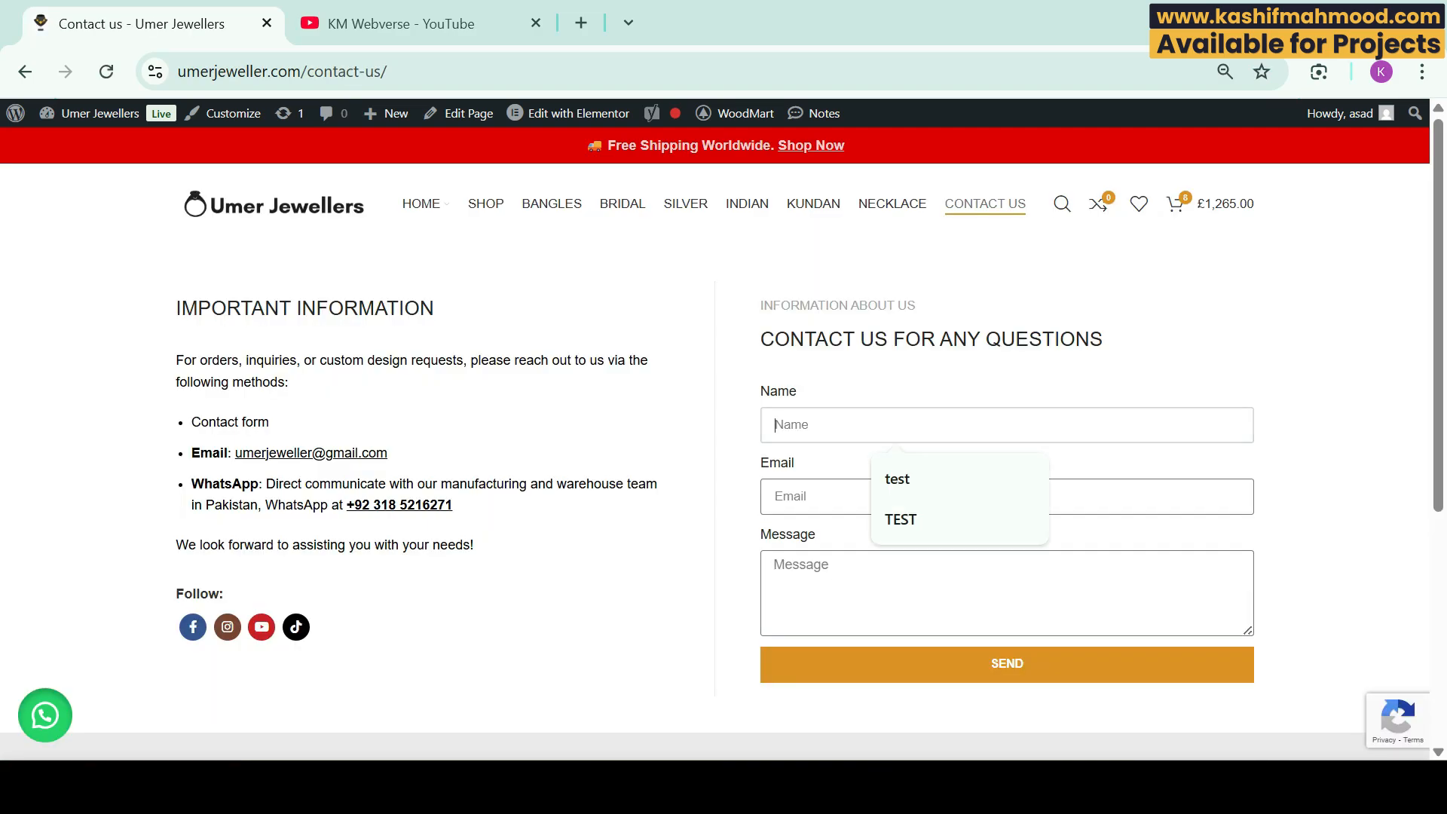
left_click(904, 479)
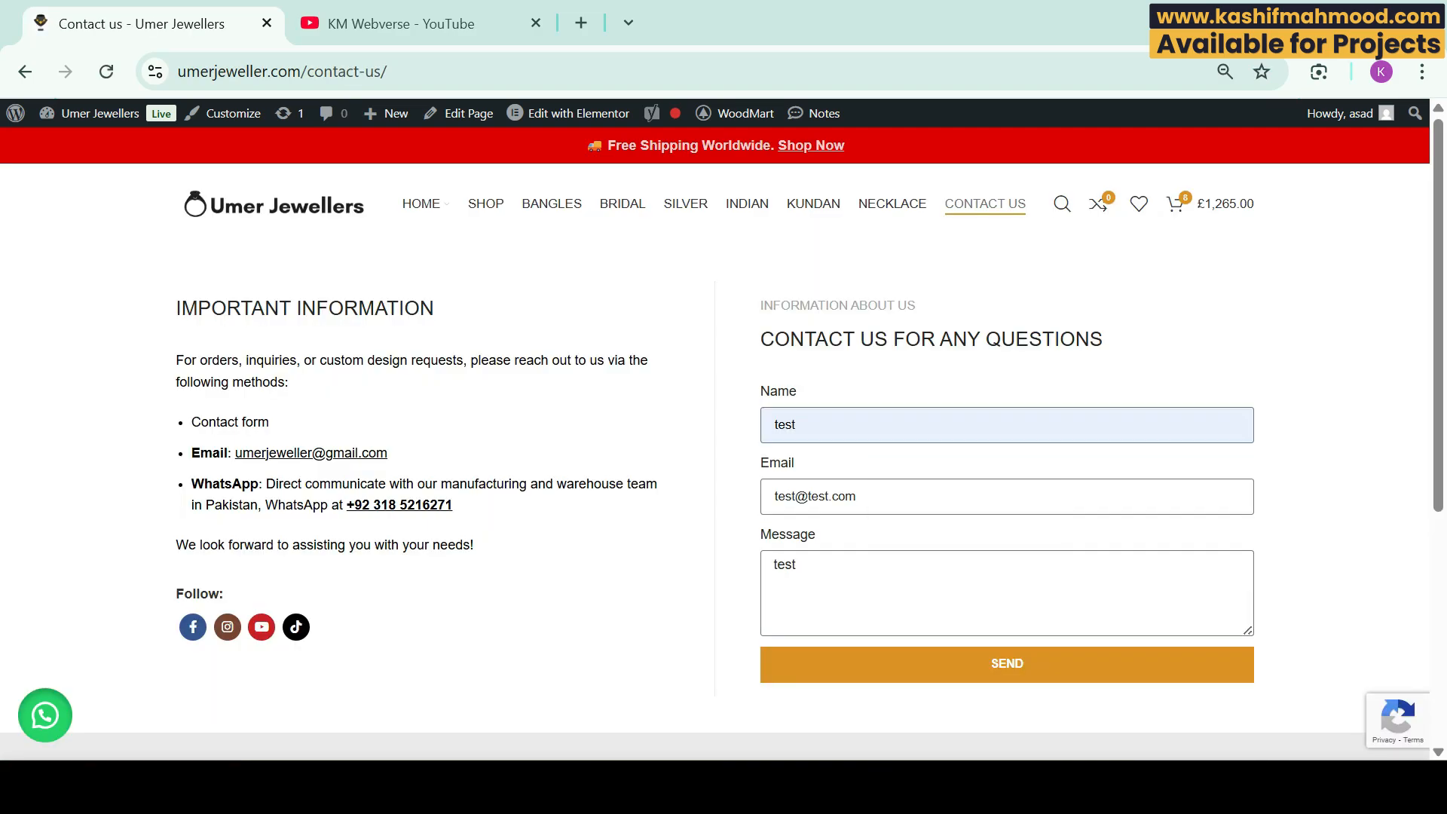
left_click(965, 660)
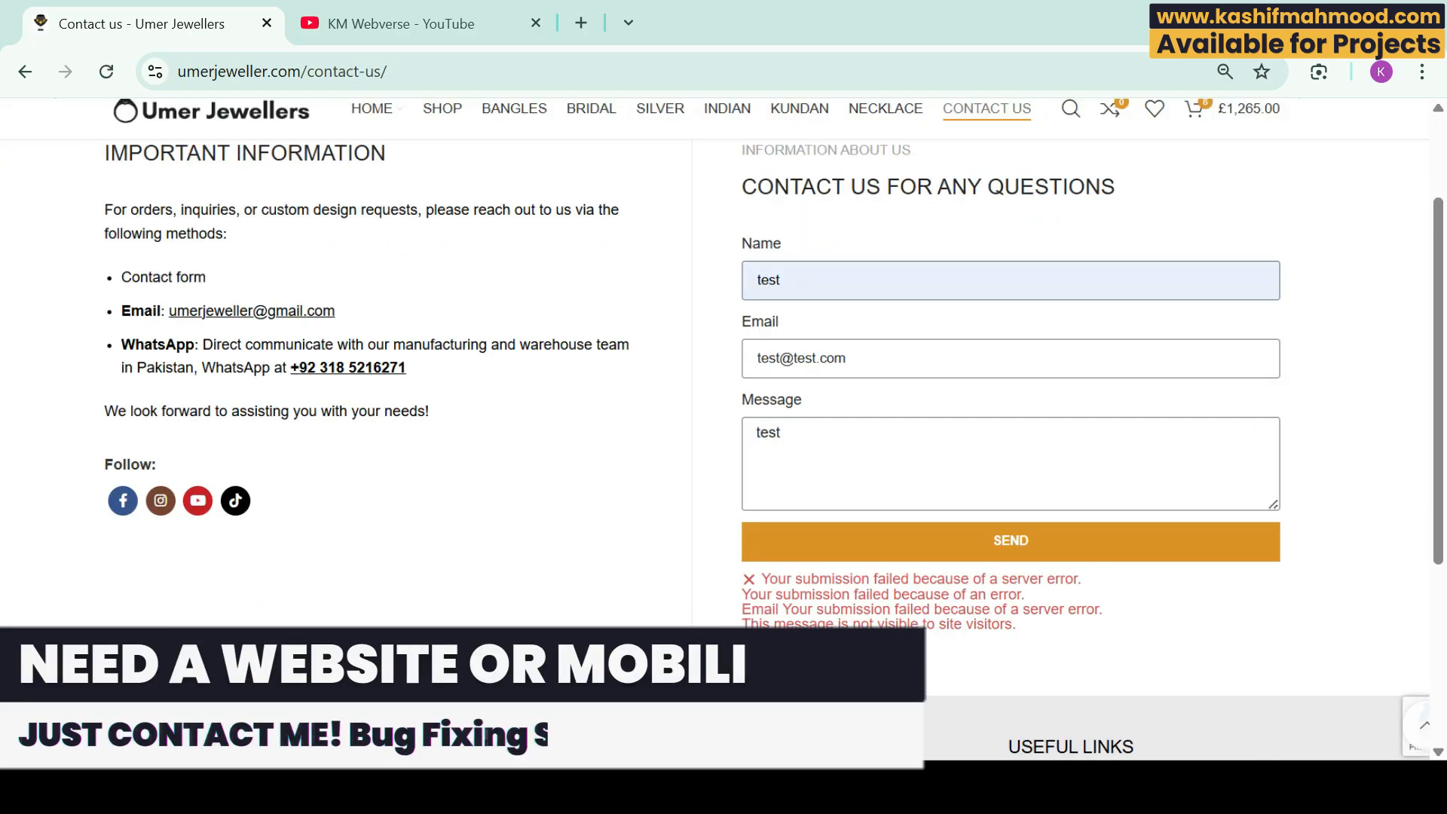
scroll(965, 655, "up", 5)
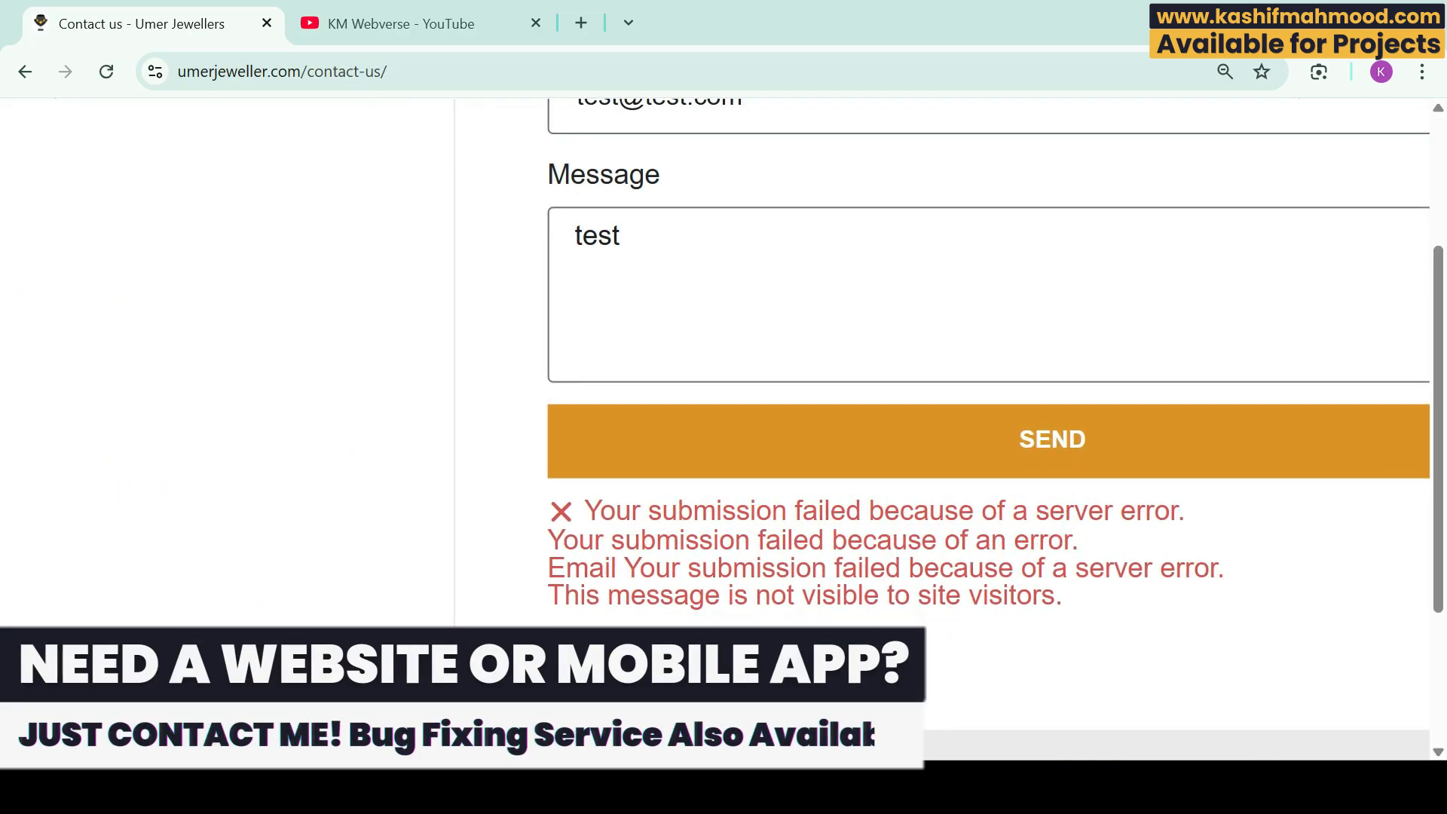
scroll(723, 429, "right", 2)
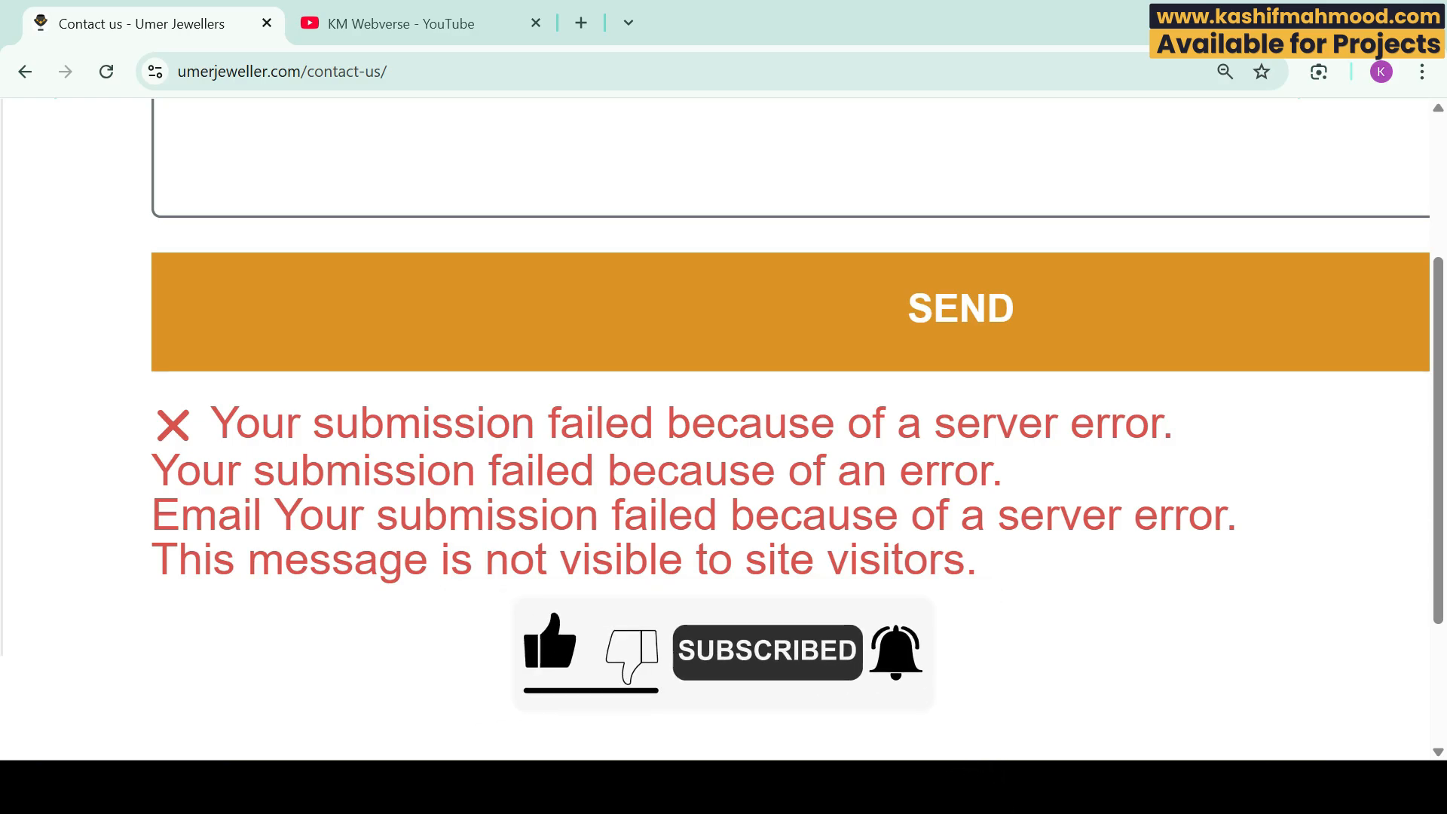
left_click(581, 23)
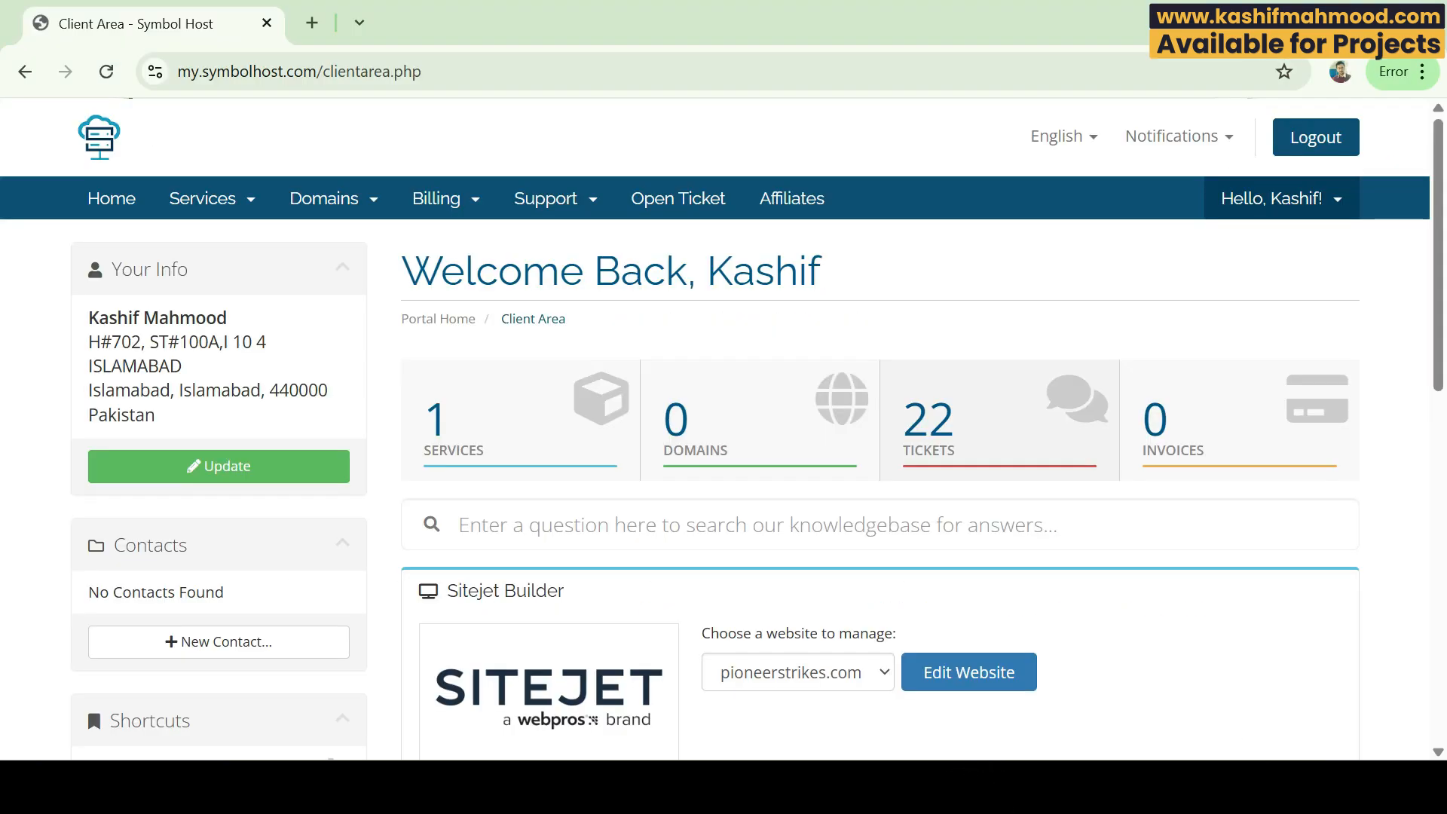
Step: Scroll down the hosting client area to reach the cPanel login
scroll(758, 428, "down", 7)
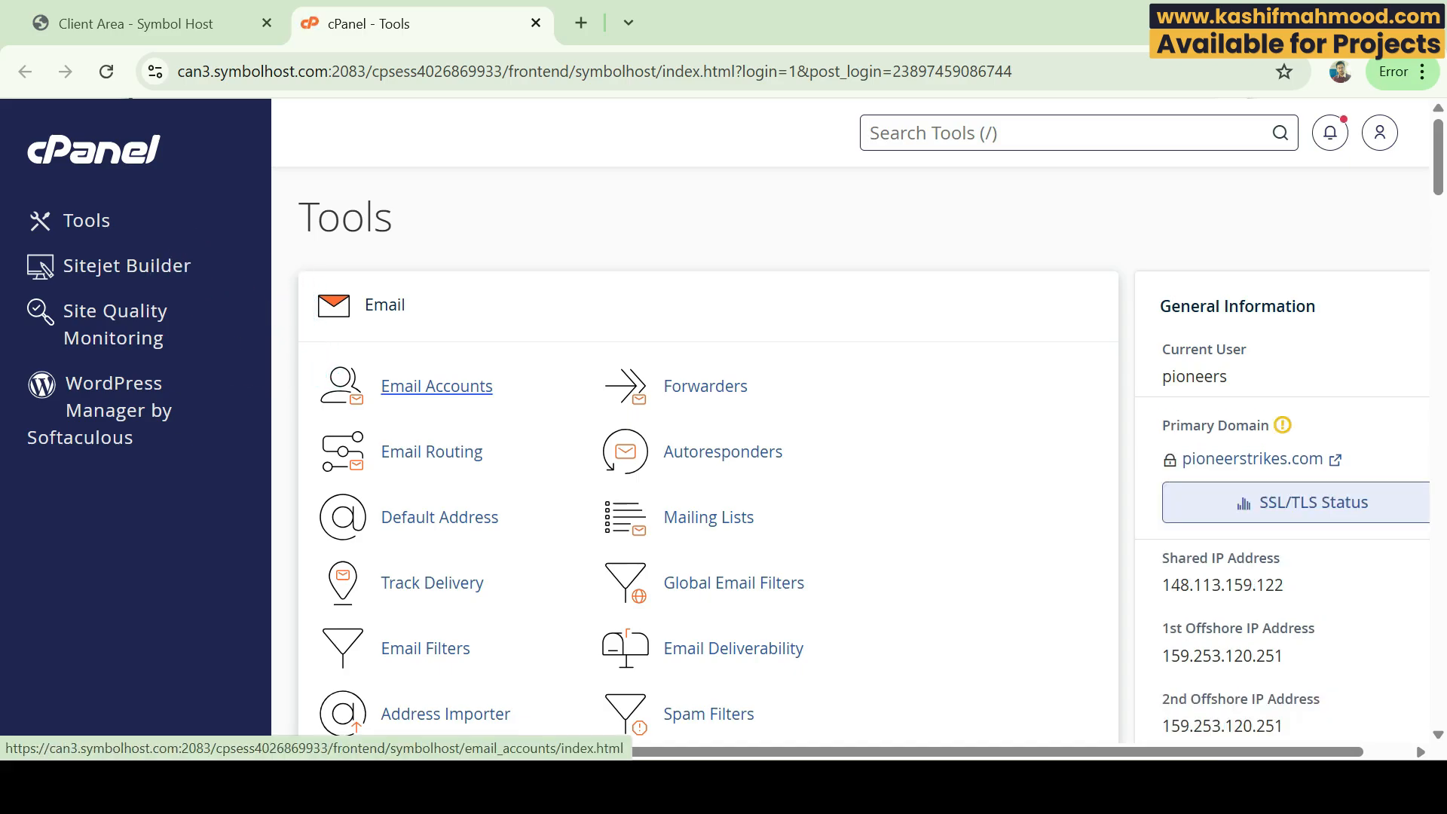
left_click(437, 386)
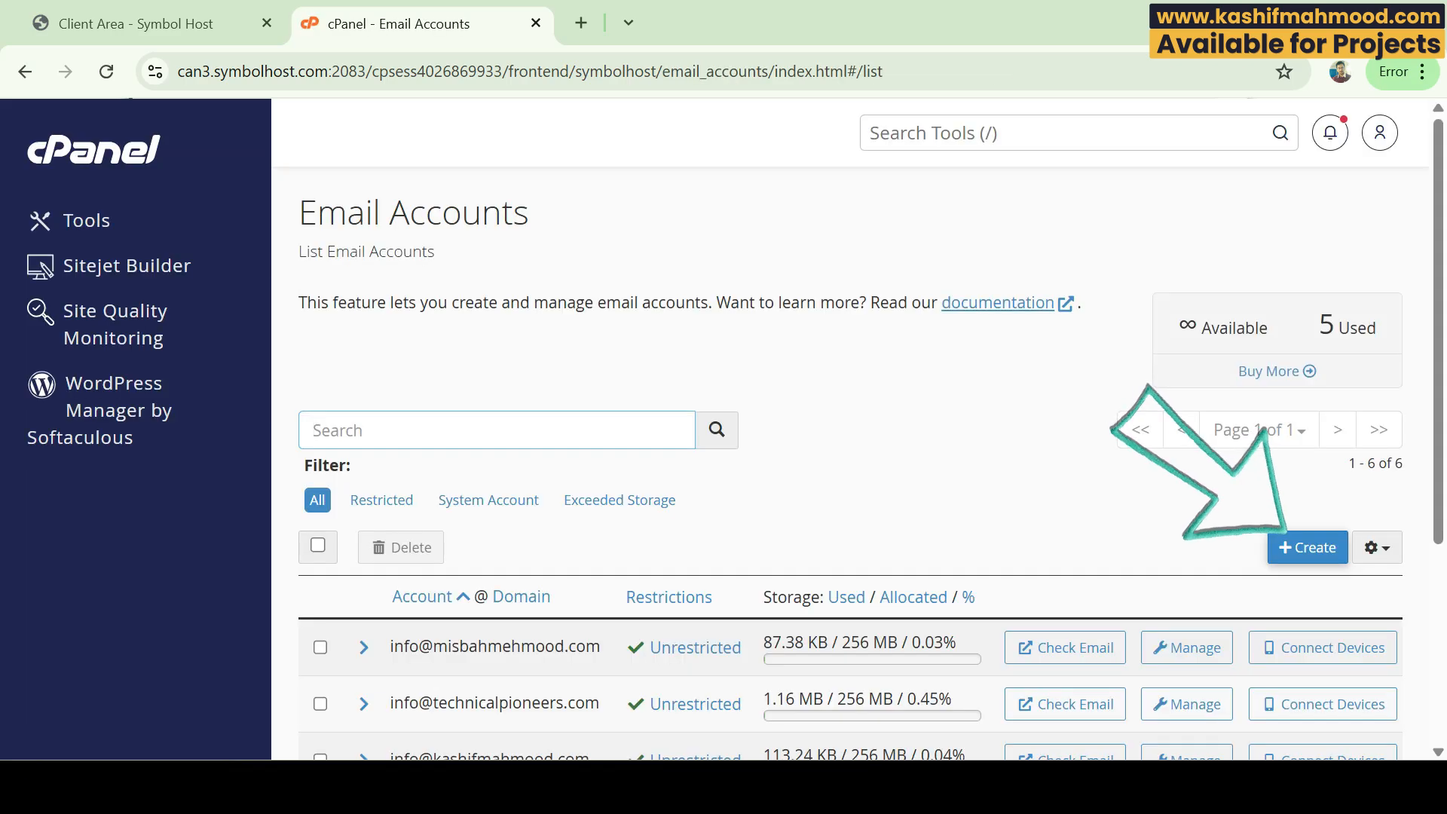
left_click(1309, 547)
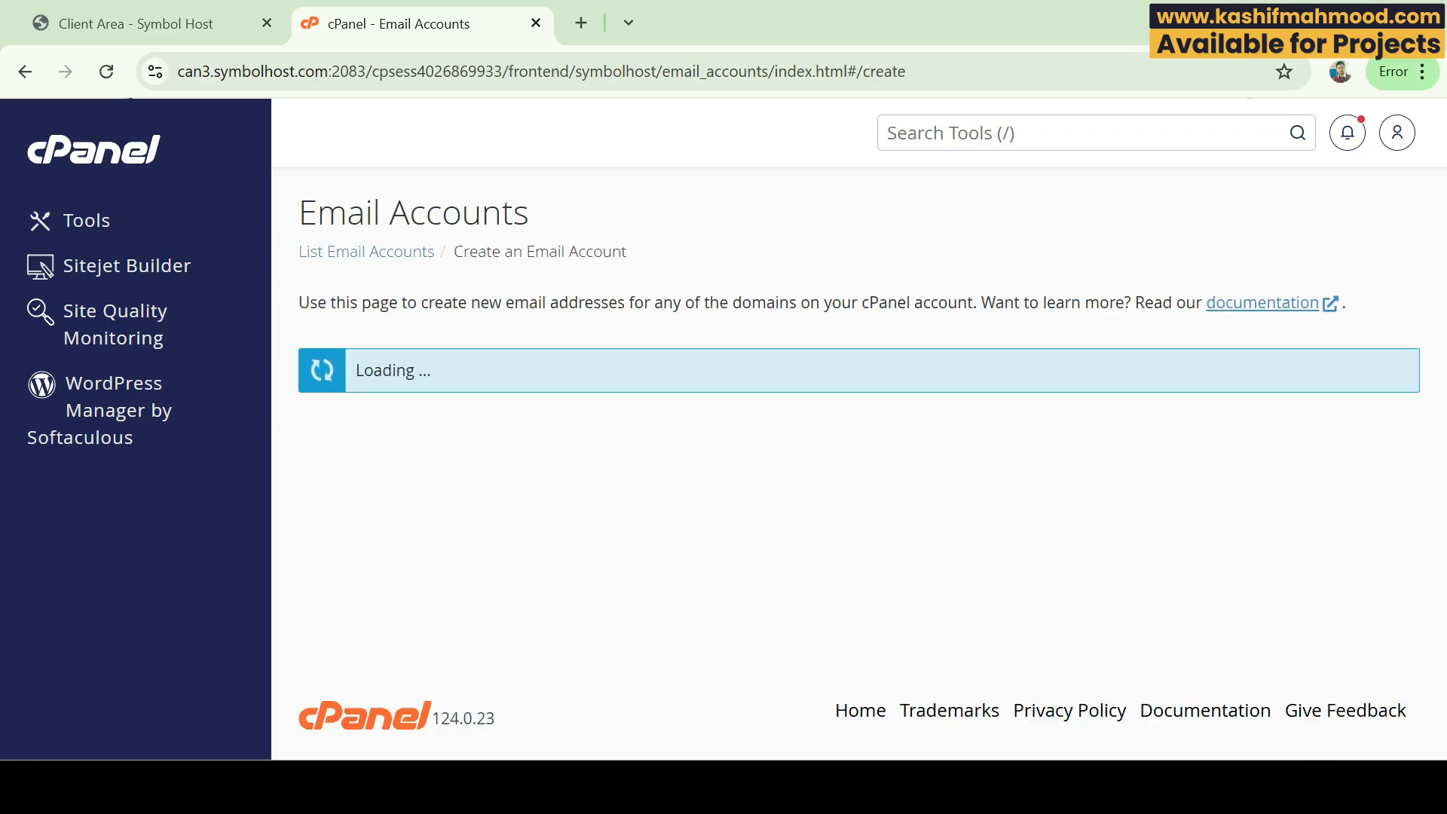
left_click(566, 454)
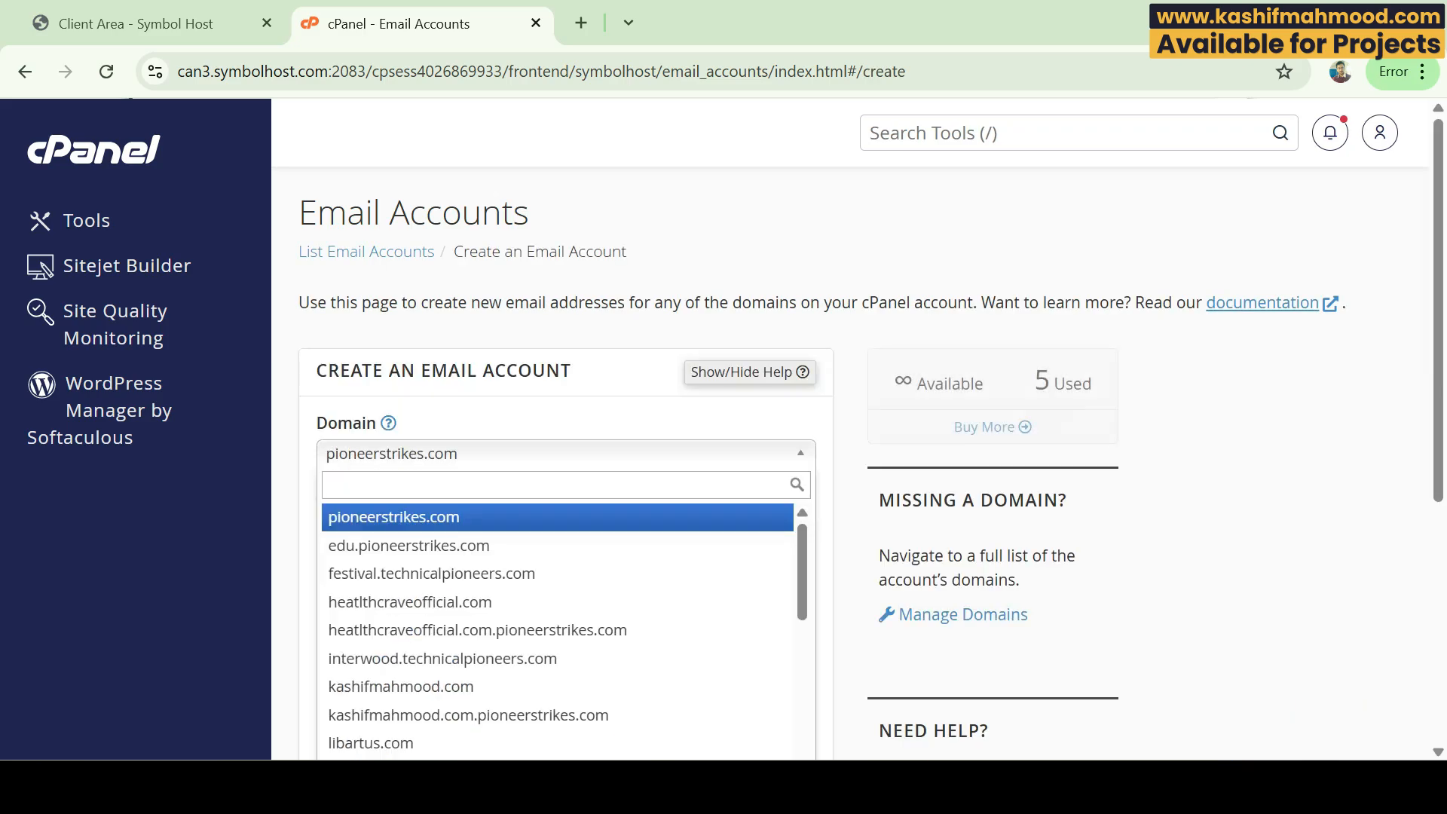
key("Down")
key("Down")
key("Down")
key("Down")
key("Down")
key("Down")
key("Down")
key("Down")
key("Down")
key("Down")
key("Down")
key("Down")
key("Down")
key("Down")
key("Down")
key("Down")
key("Down")
key("Return")
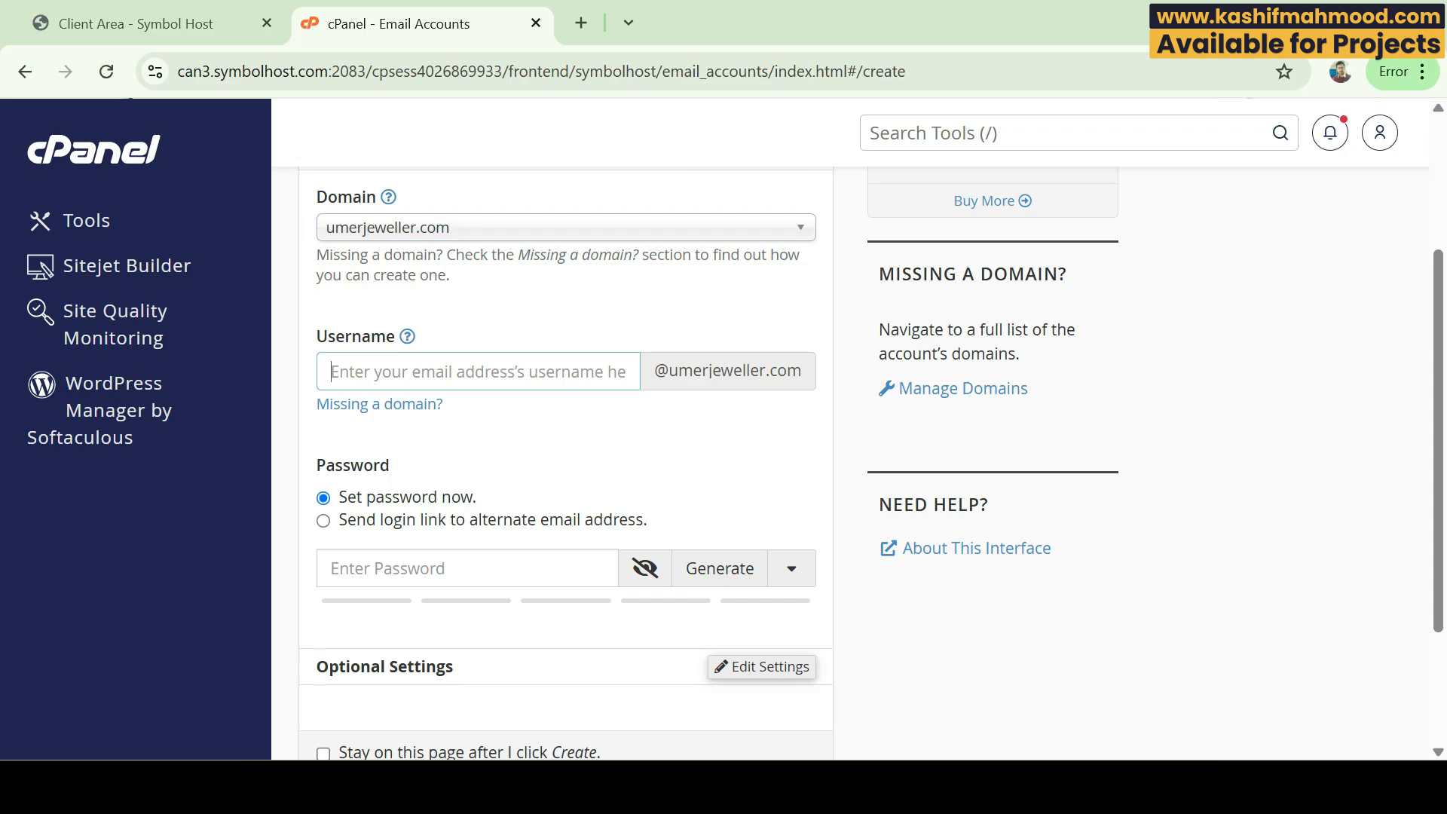
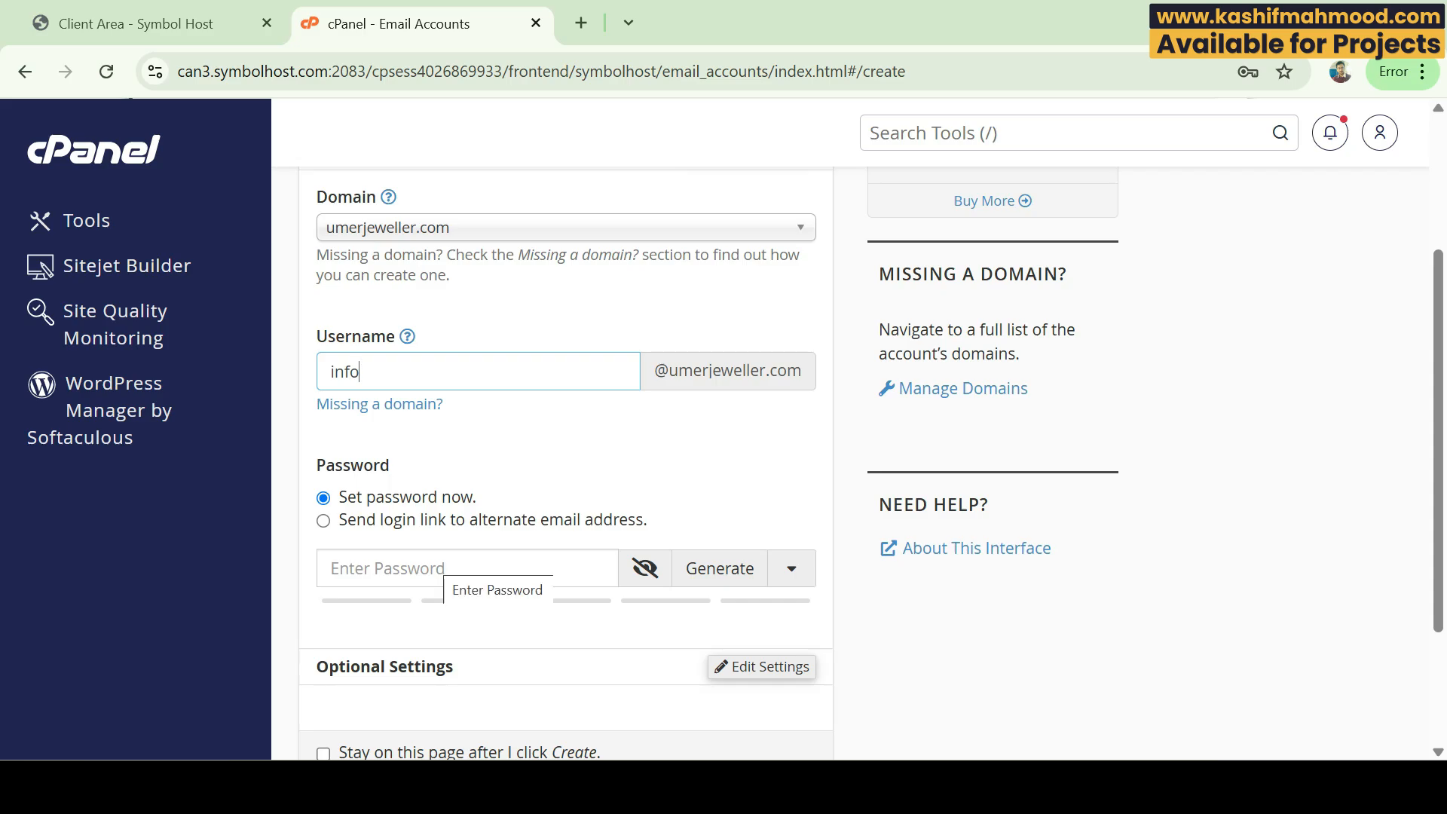
Step: Generate a strong password, set the storage quota to 256 MB, and create the mailbox
left_click(720, 568)
scroll(720, 568, "down", 1)
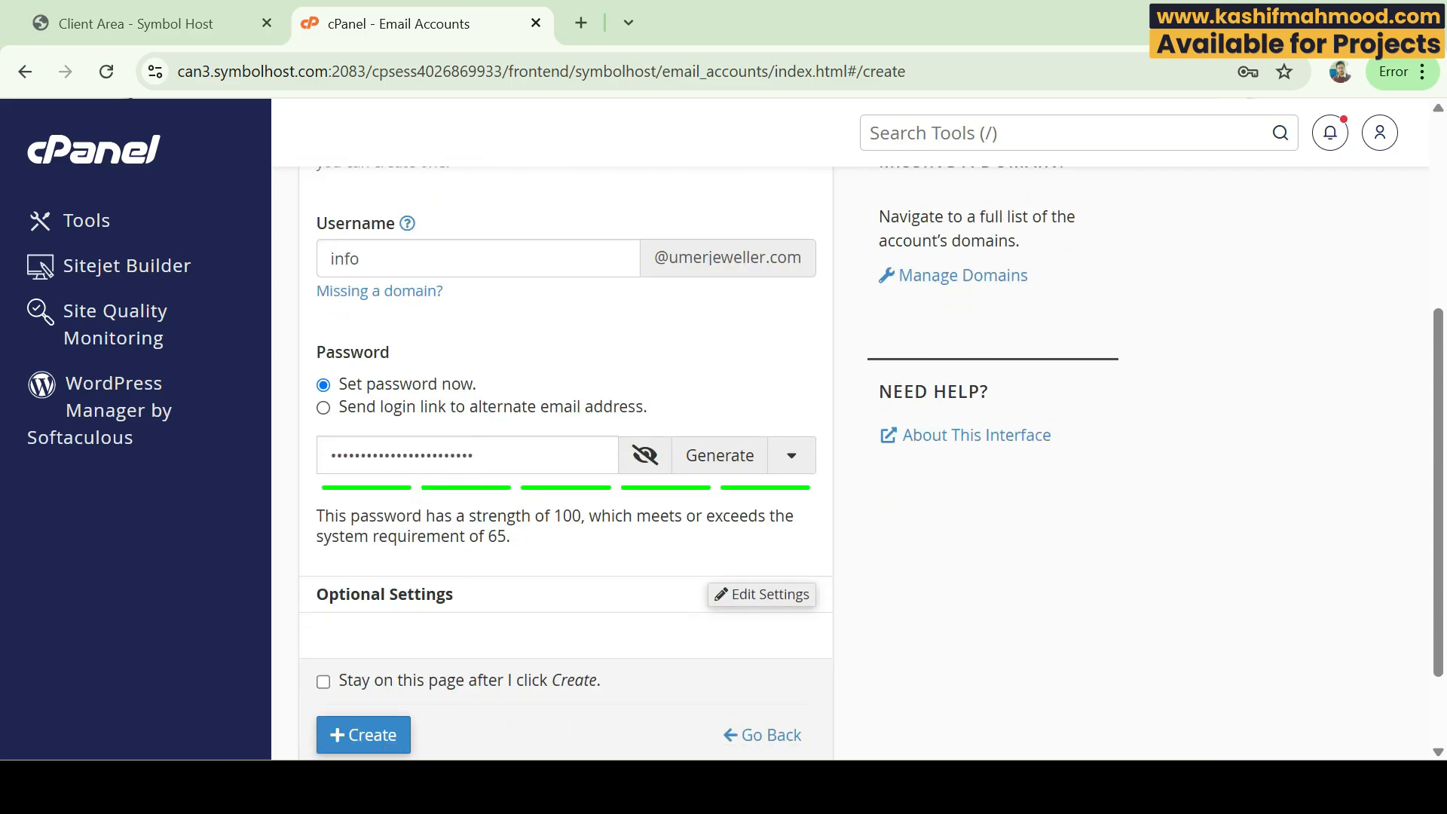
left_click(763, 594)
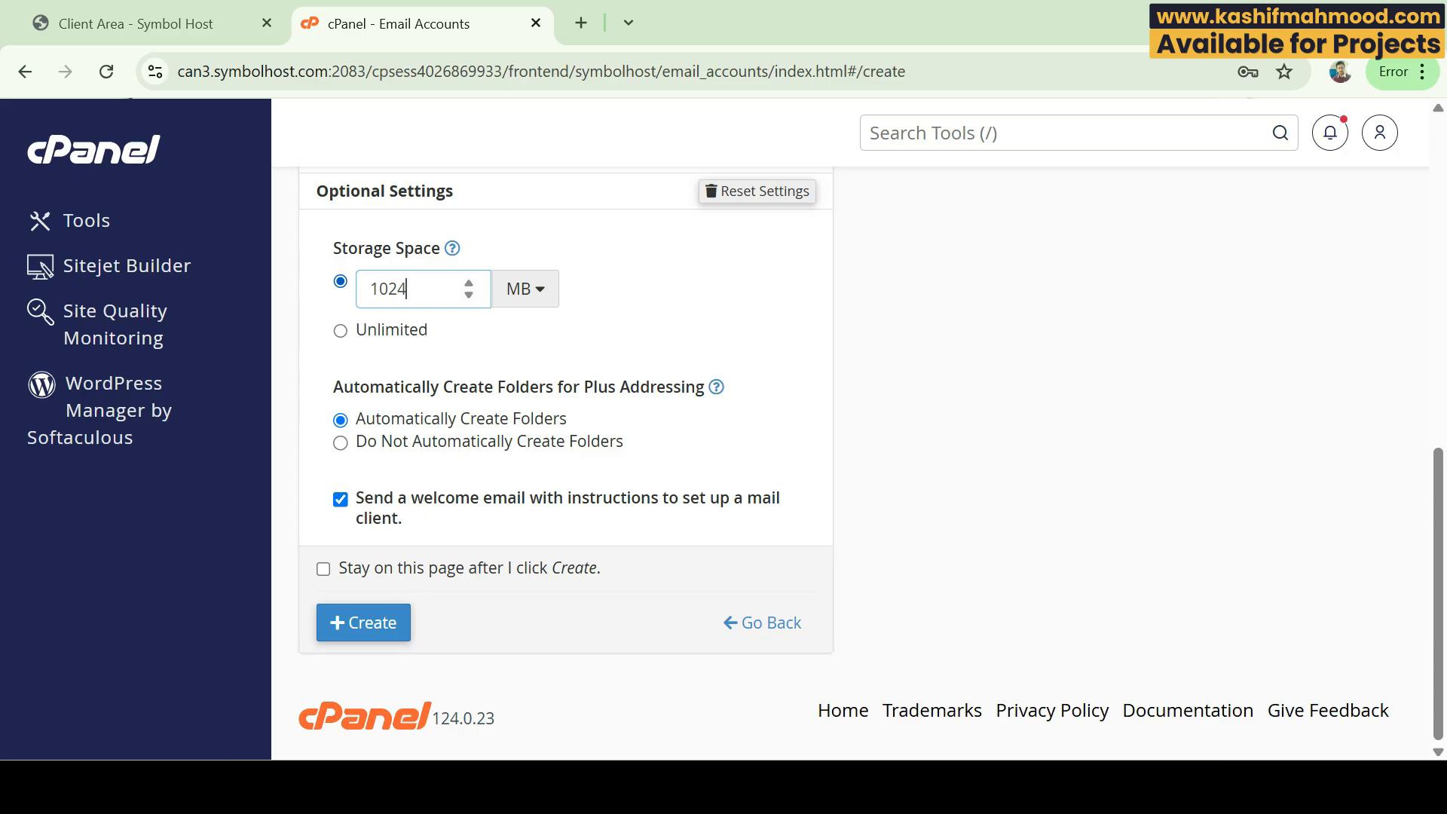
key("shift+Left")
key("shift+Left")
key("shift+Left")
key("shift+Left")
type("256")
key("Return")
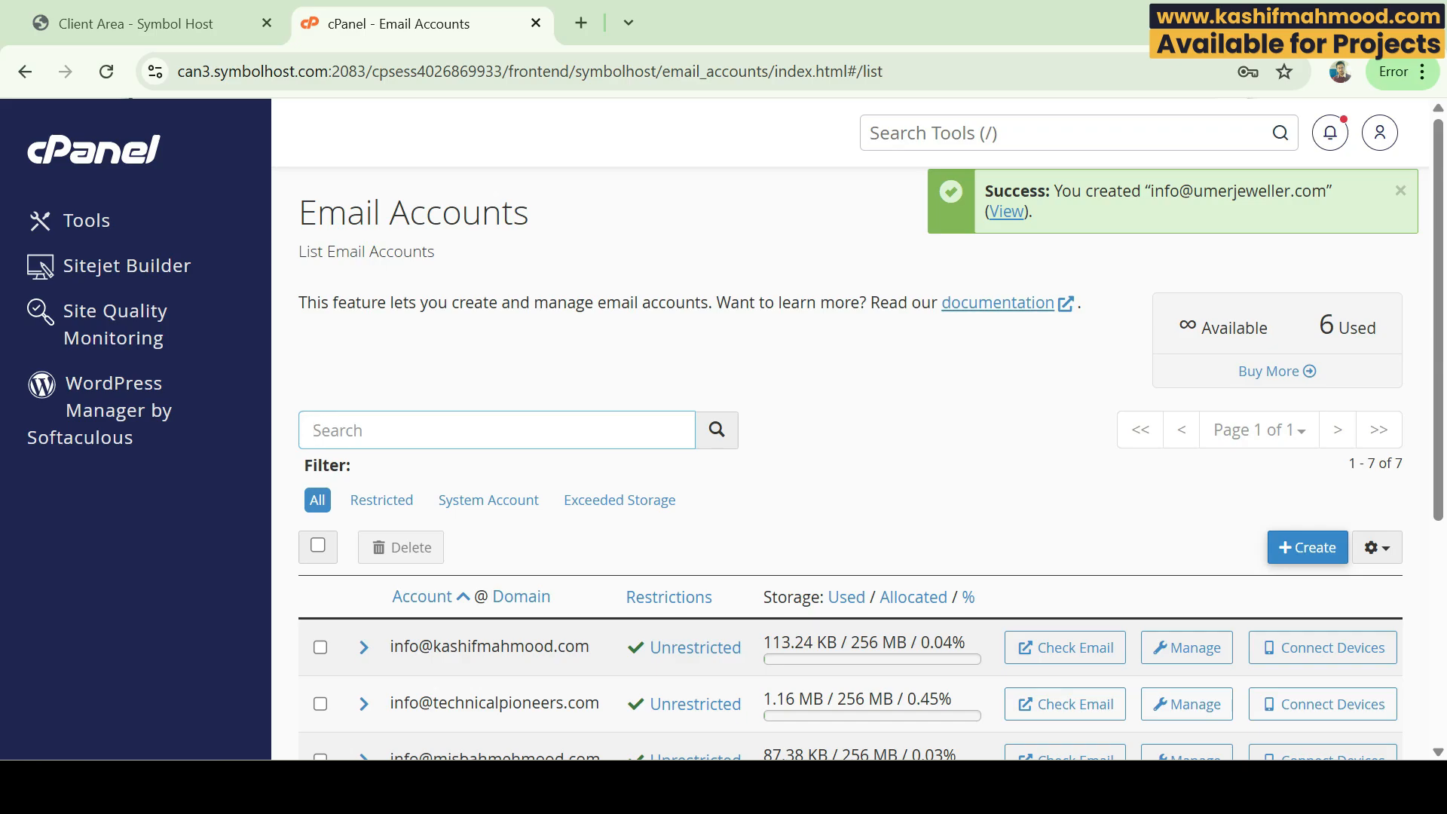
key("alt+Tab")
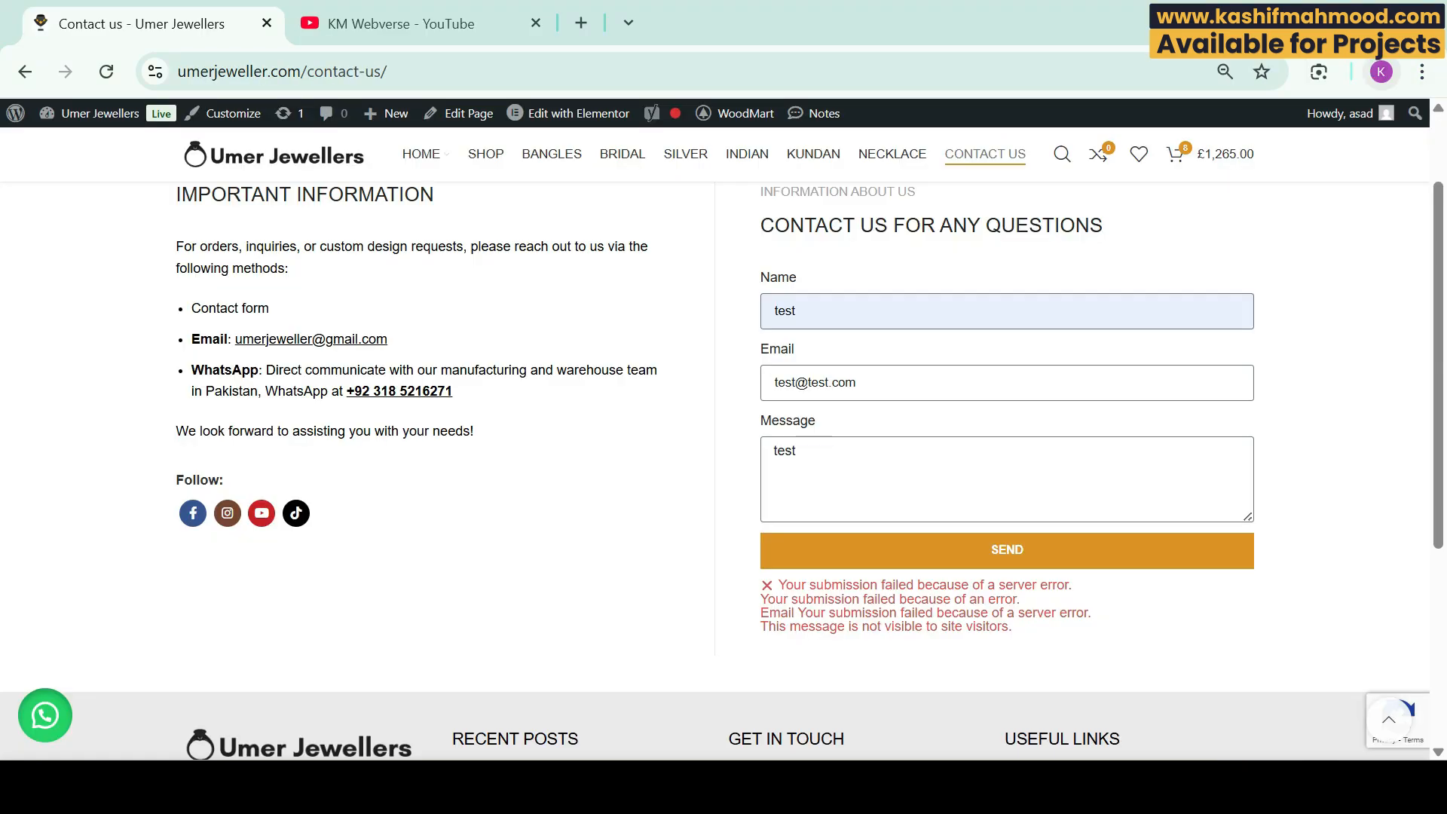
Step: From the admin dashboard, search plugins for 'wp smtp', then install and activate WP Mail SMTP
left_click(100, 113)
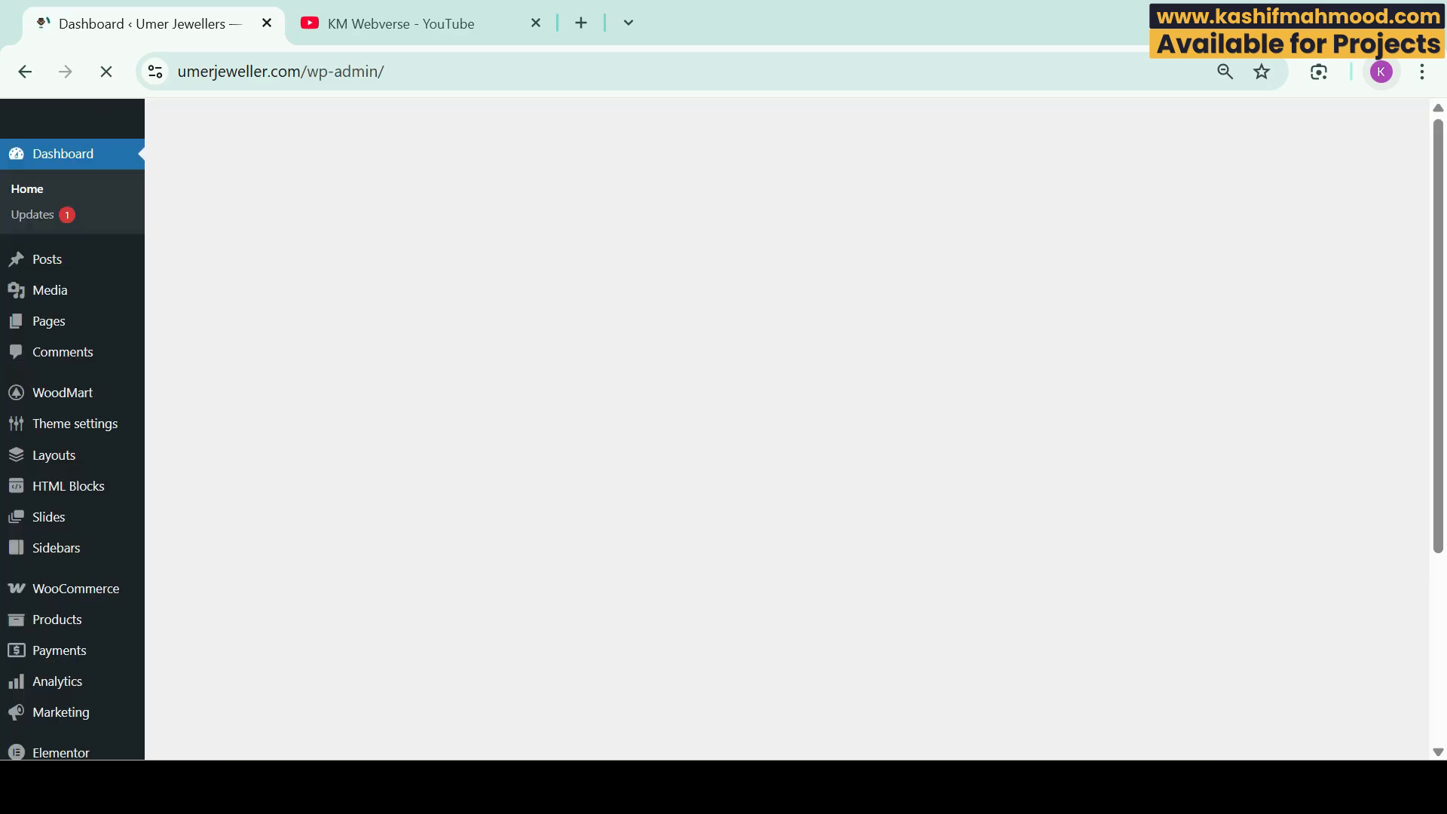
scroll(53, 520, "down", 4)
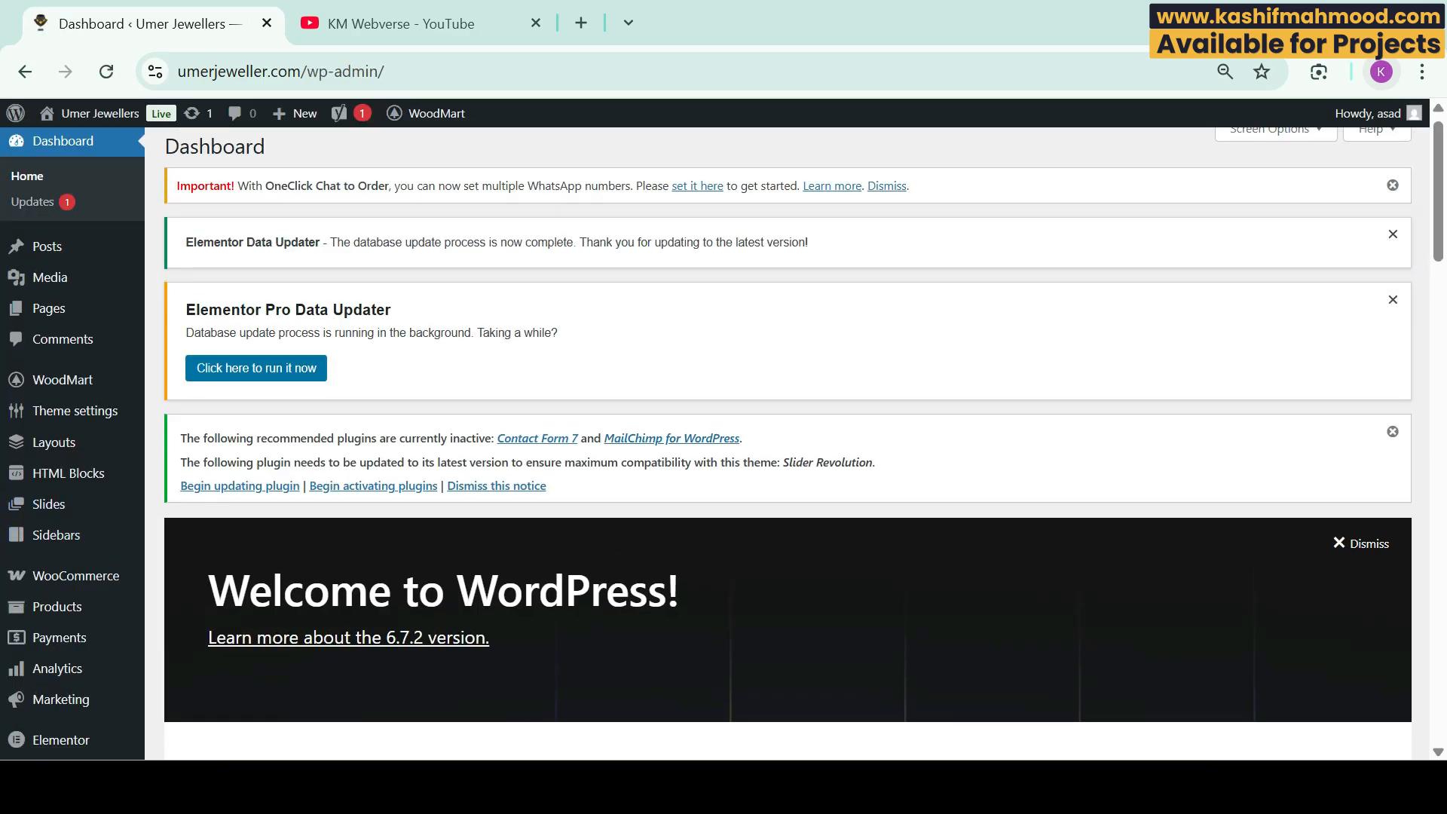
mouse_move(53, 517)
left_click(203, 546)
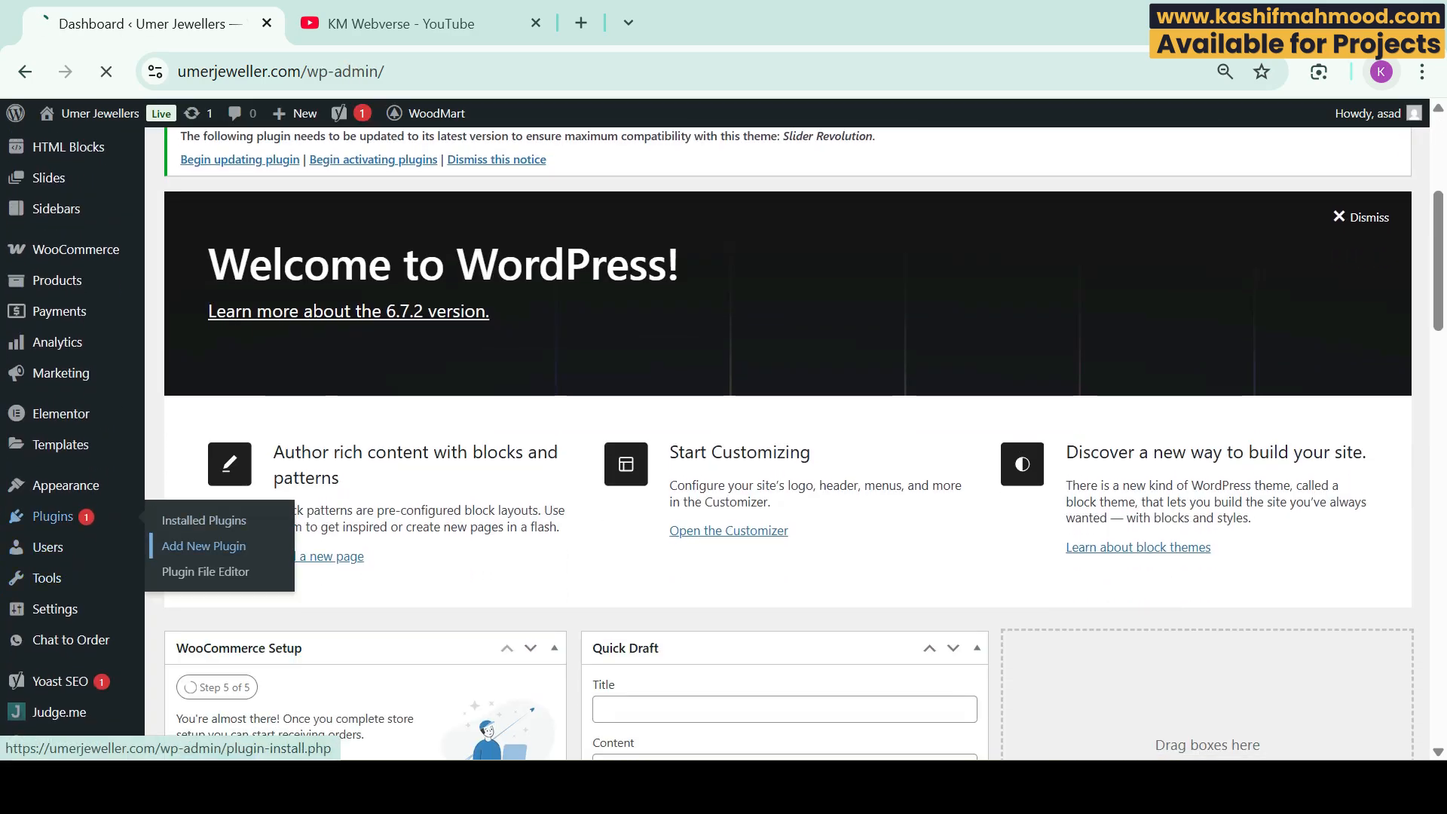
type("wp smt")
type("p")
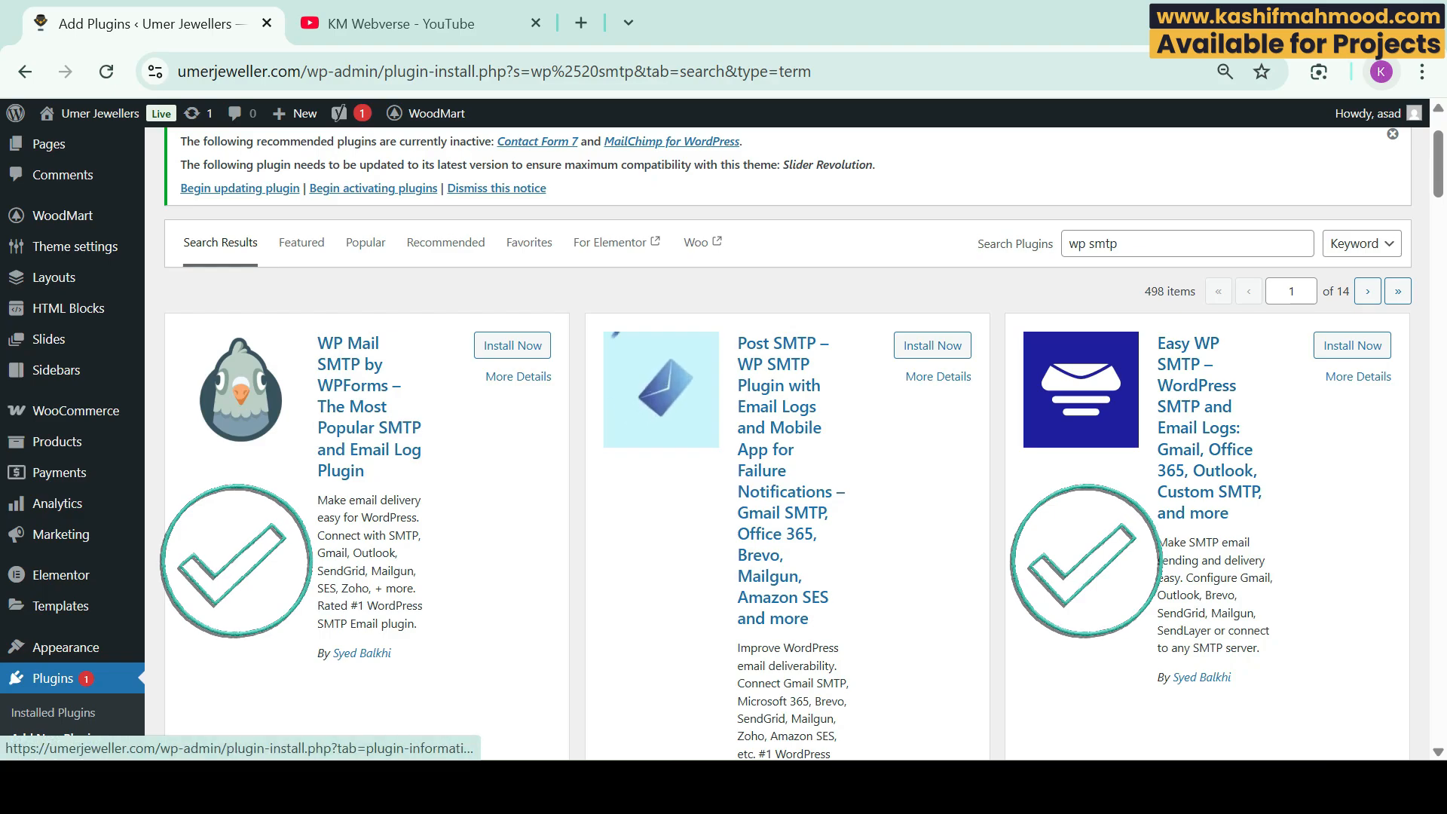
left_click(512, 345)
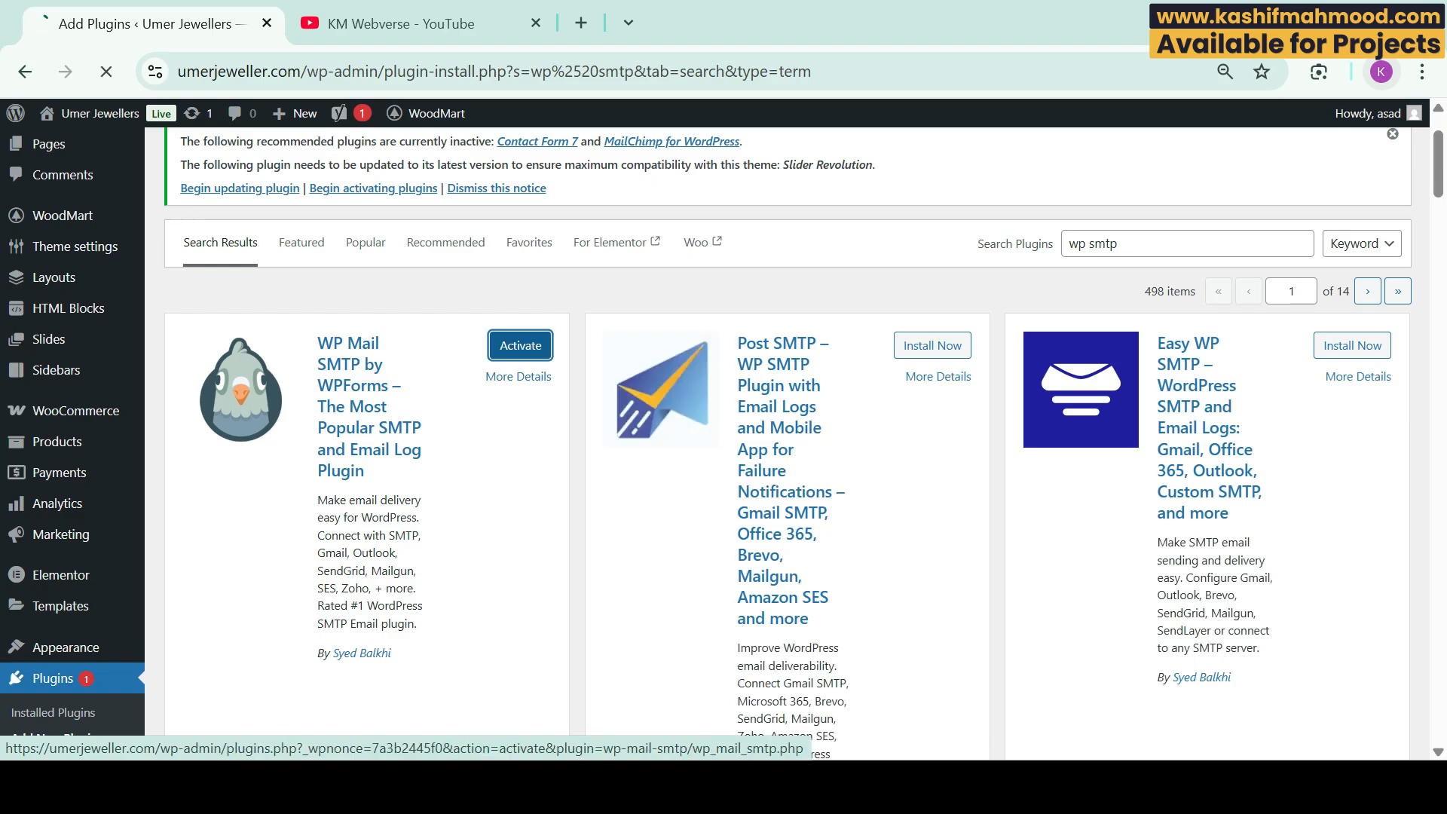
left_click(513, 346)
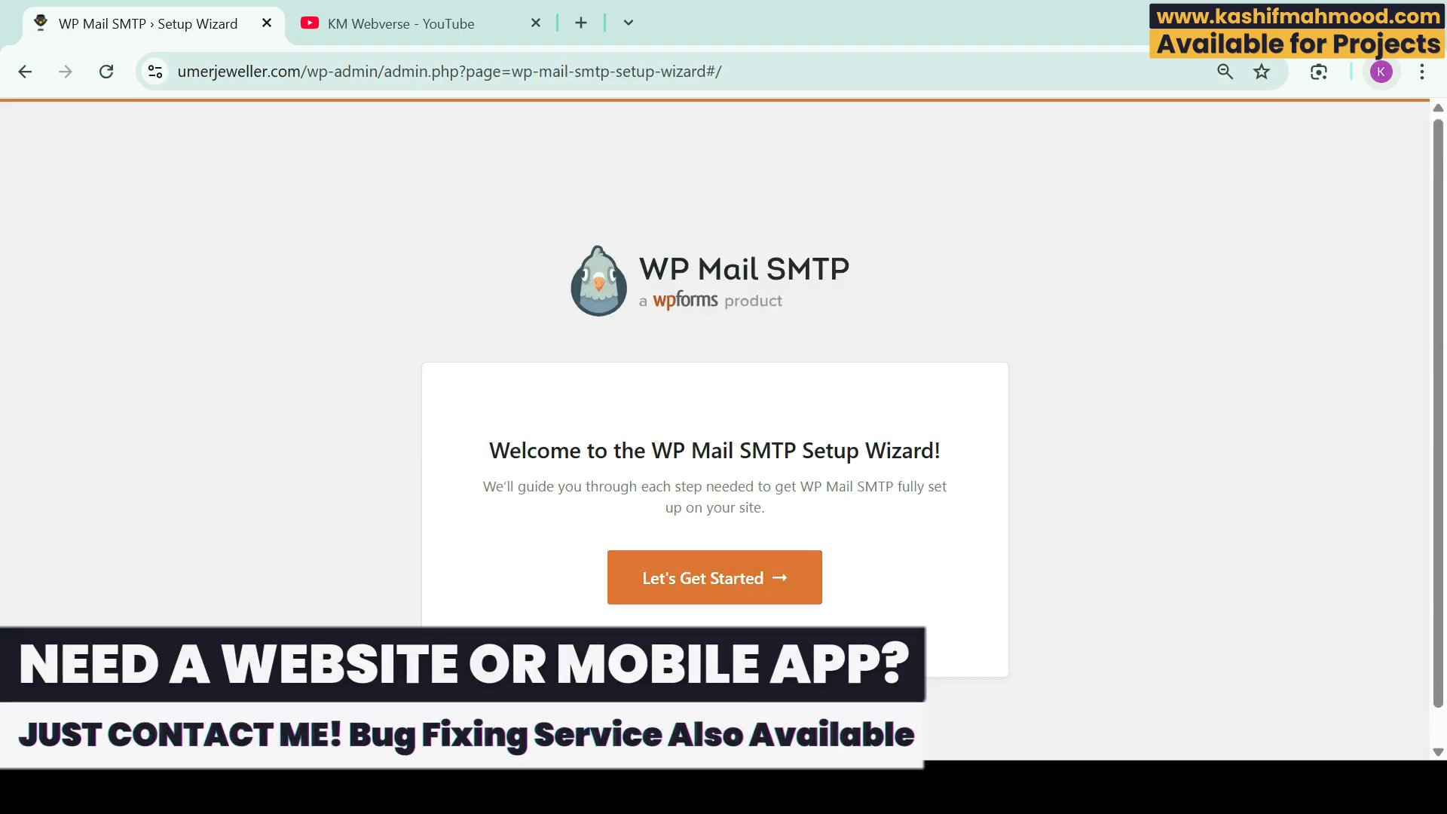
Step: Launch the WP Mail SMTP setup wizard and save Other SMTP as the mailer
left_click(714, 578)
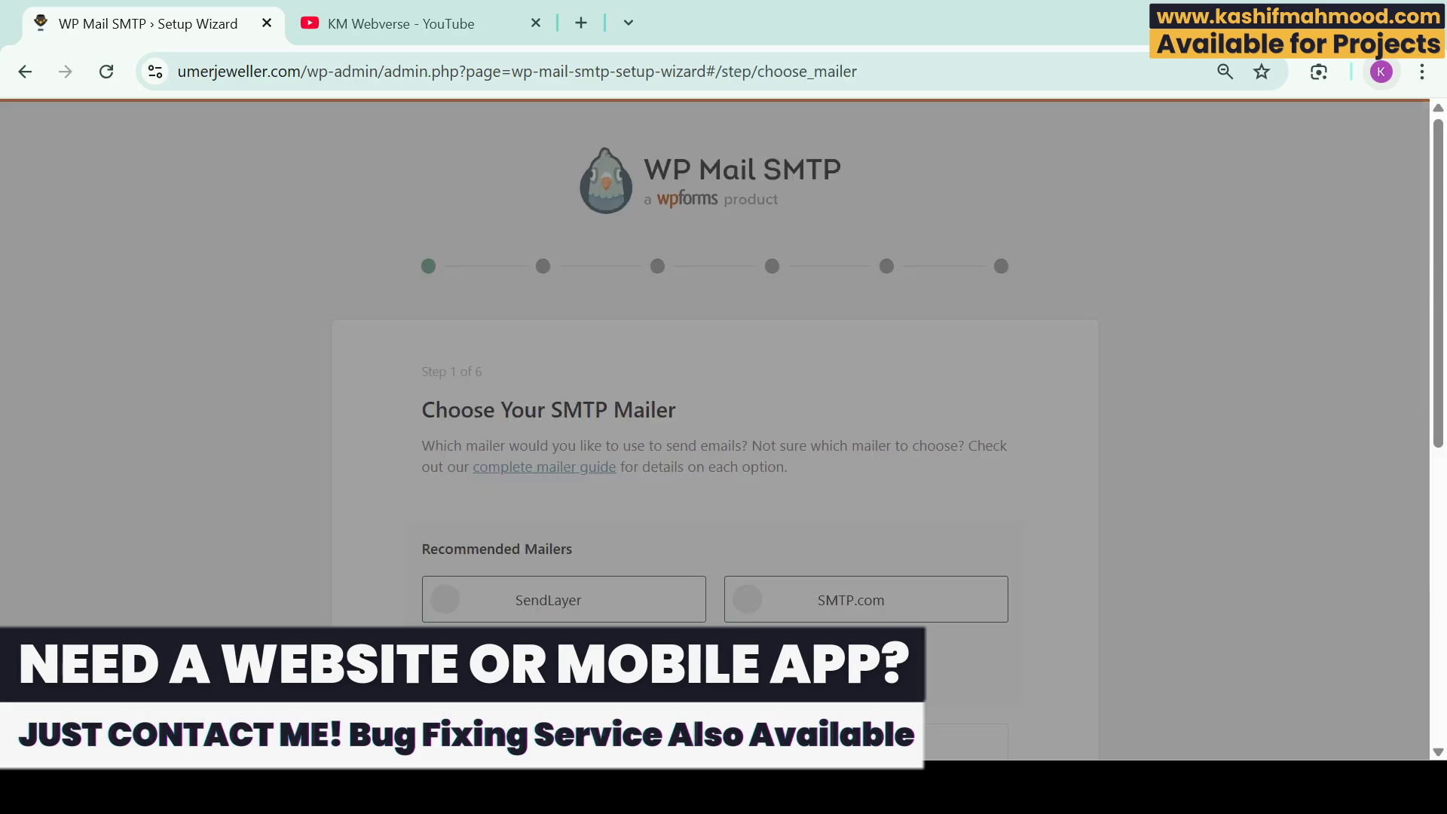
left_click(866, 483)
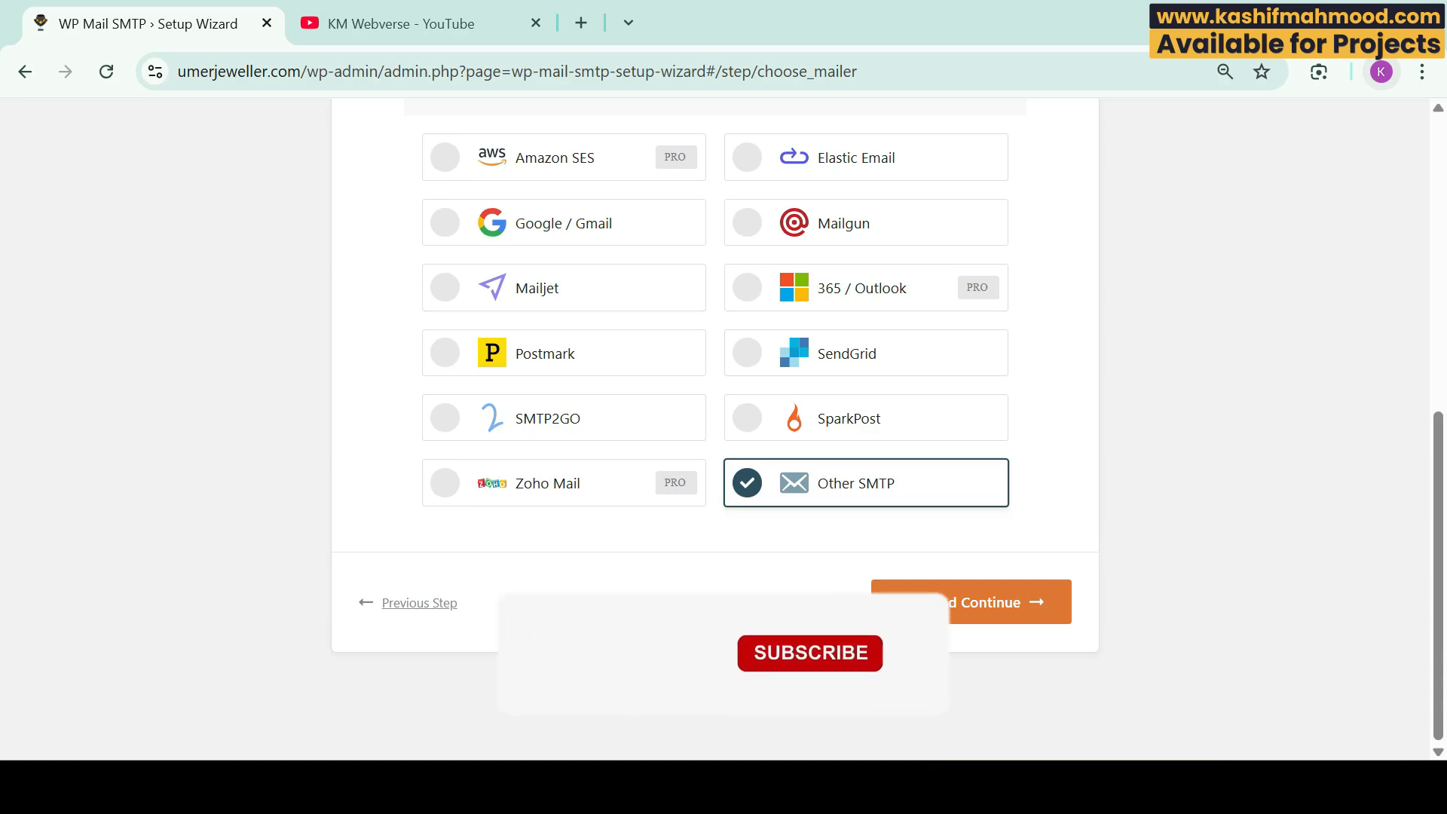
left_click(972, 602)
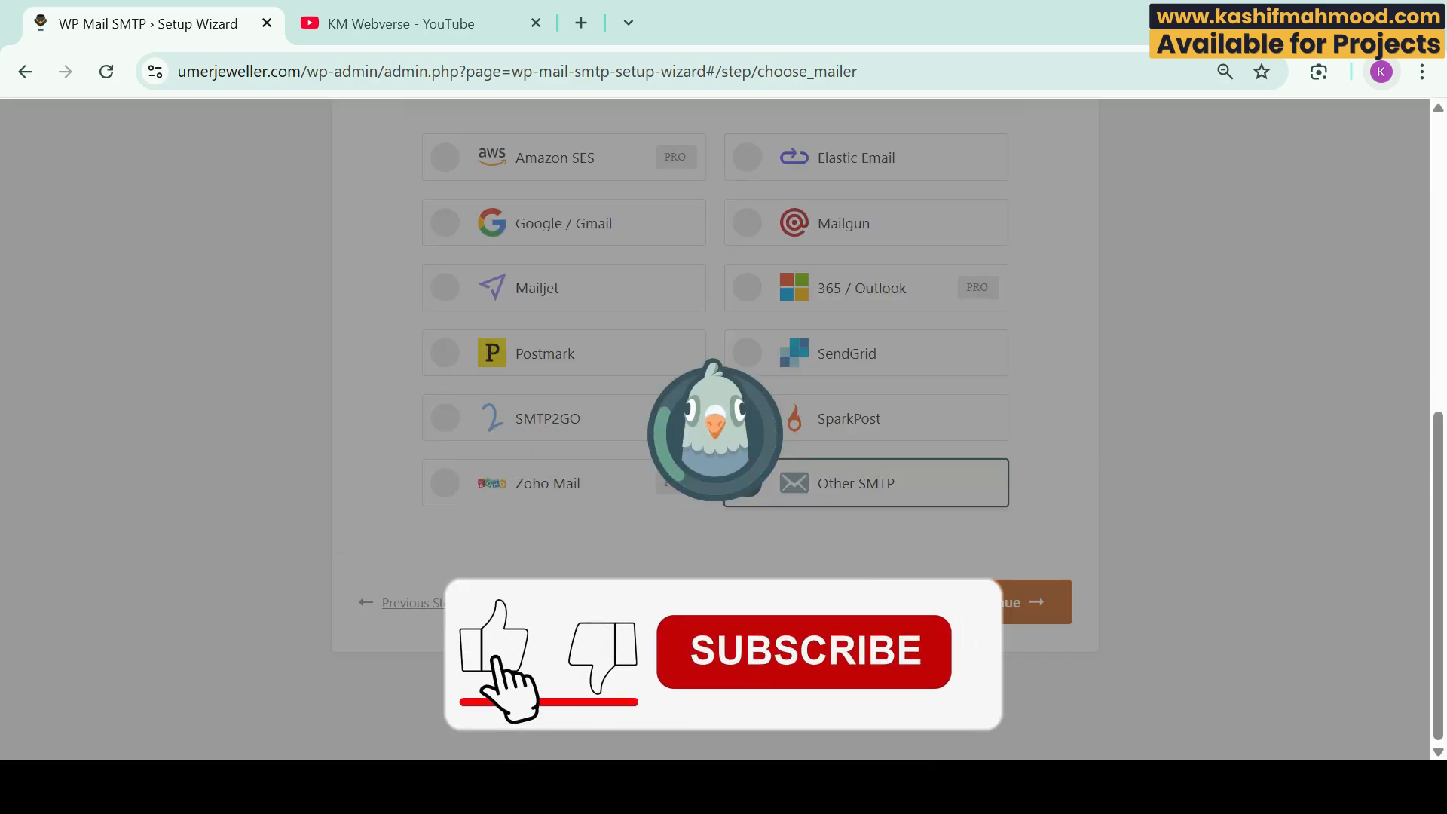
scroll(972, 602, "down", 1)
scroll(714, 428, "down", 5)
left_click(715, 314)
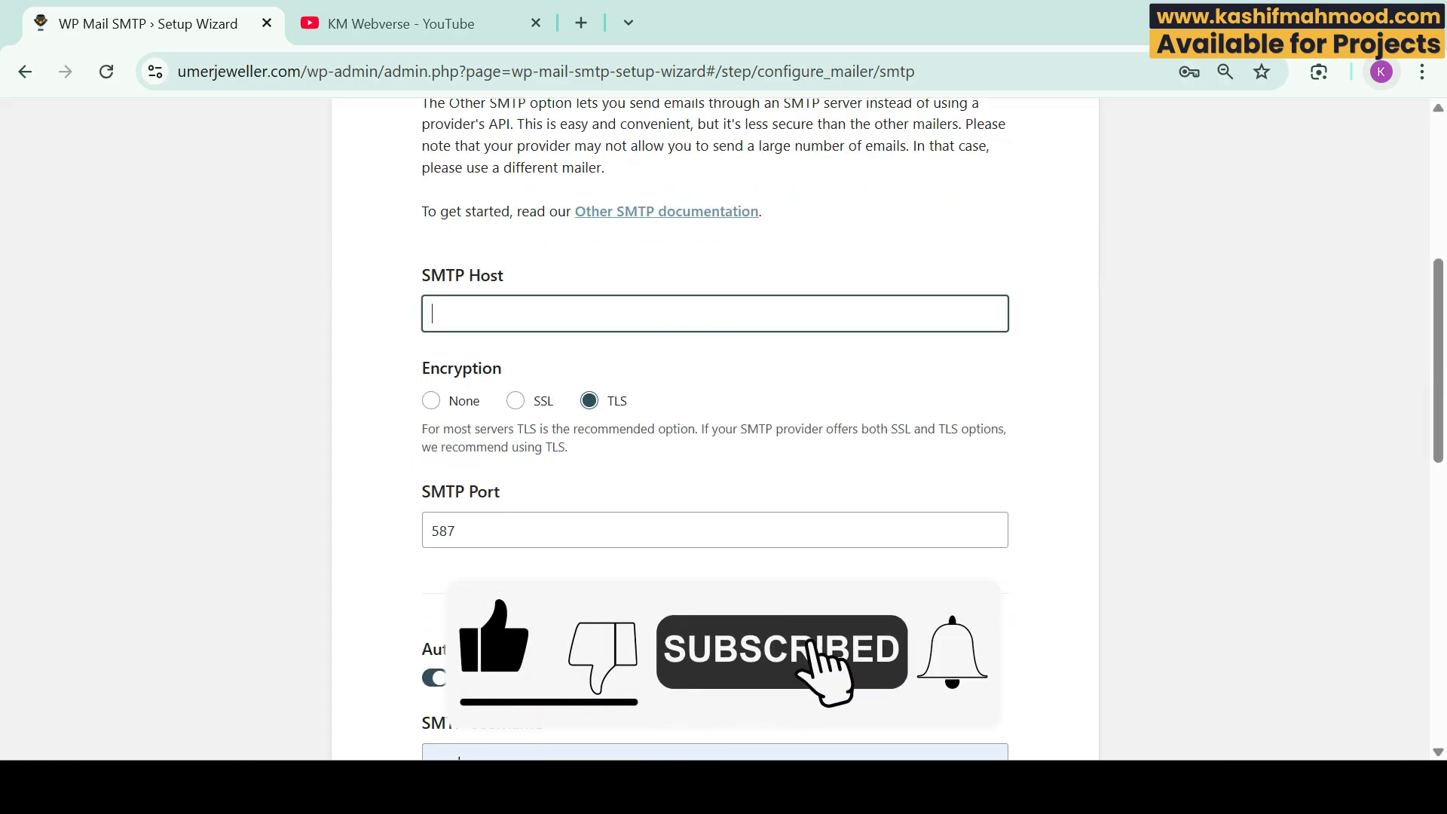
type("www")
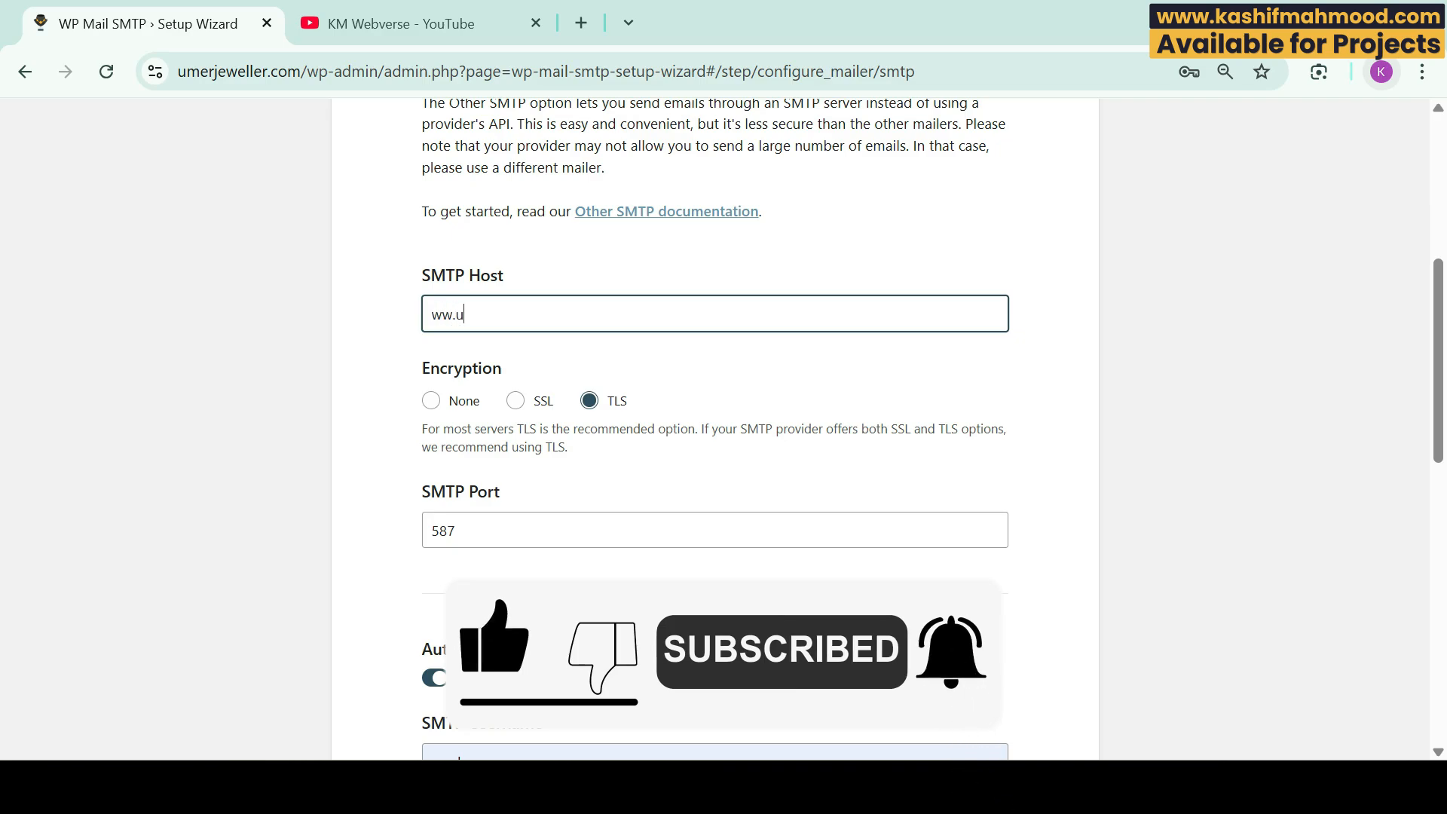
type(".umer")
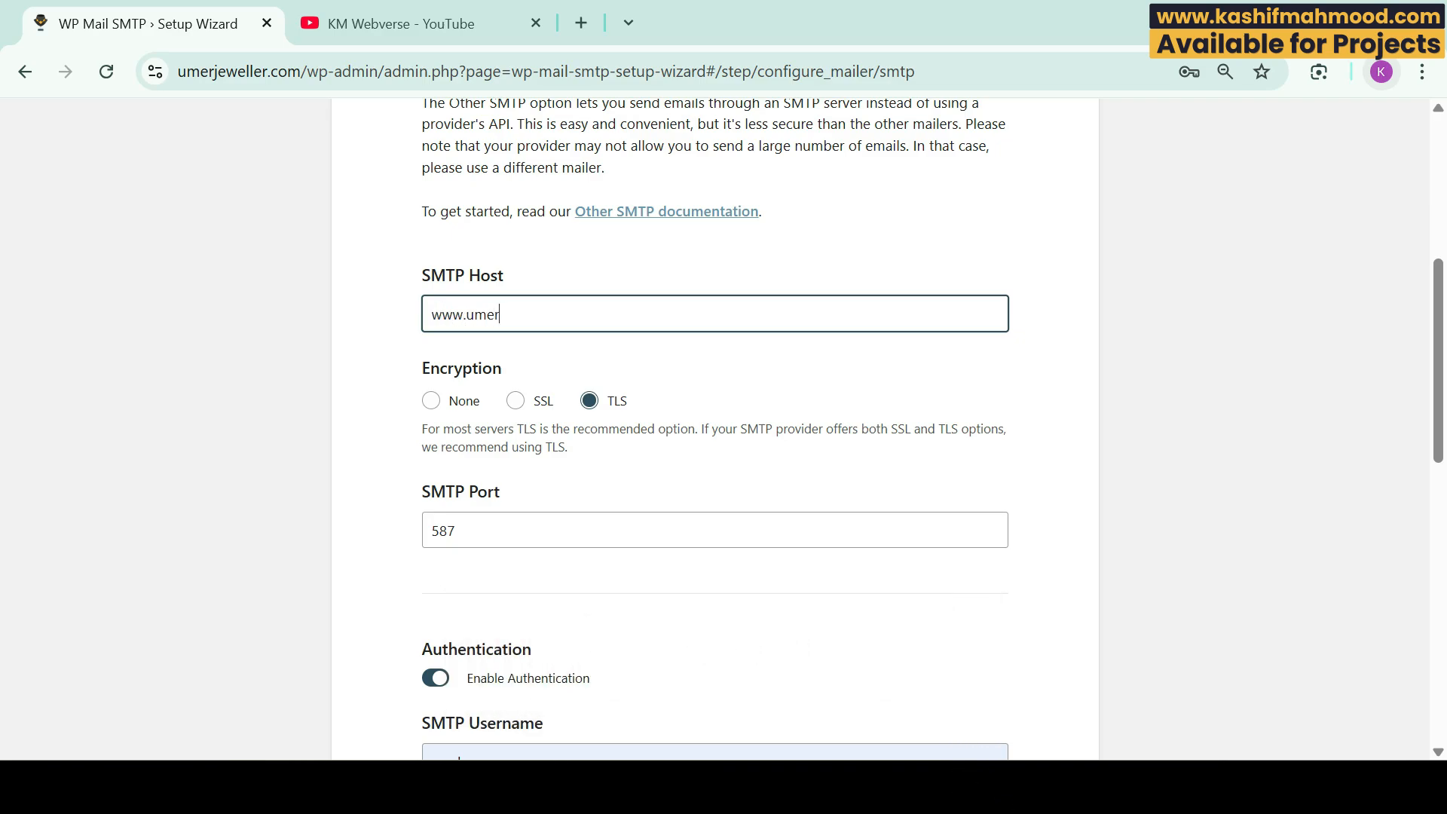
type("jeweller.com")
key("Tab")
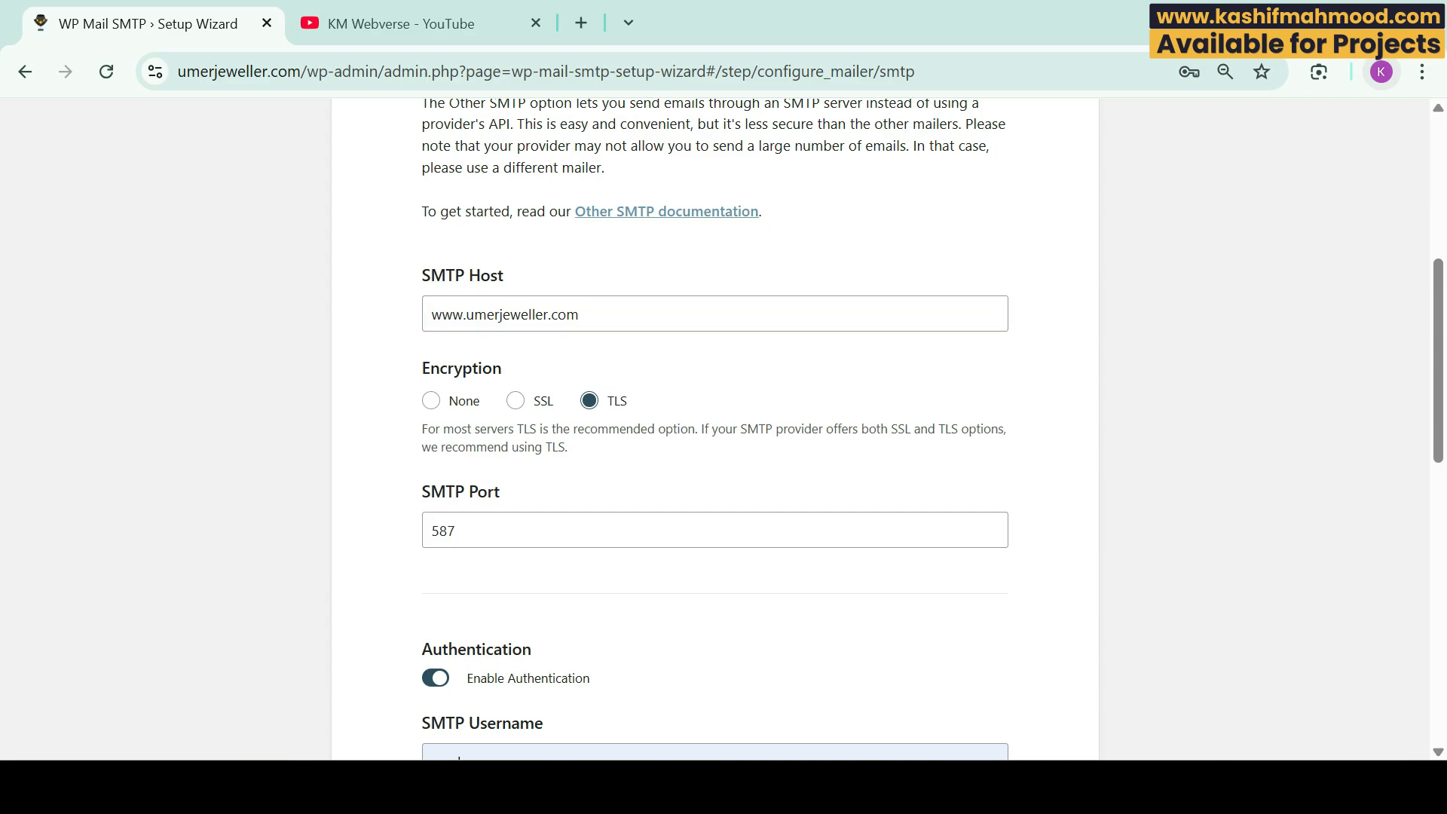
scroll(715, 430, "down", 5)
scroll(714, 429, "up", 2)
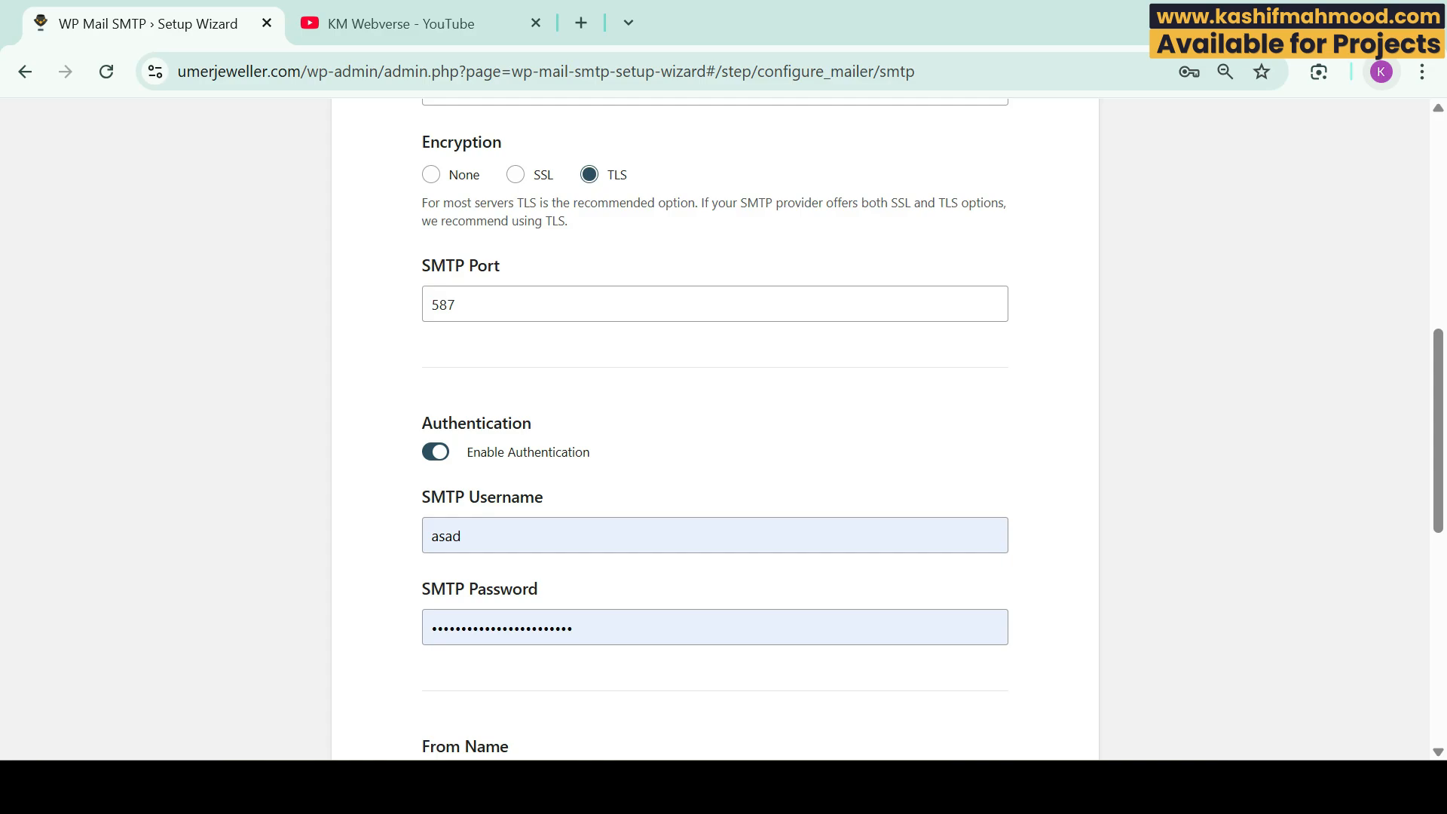
scroll(715, 428, "down", 3)
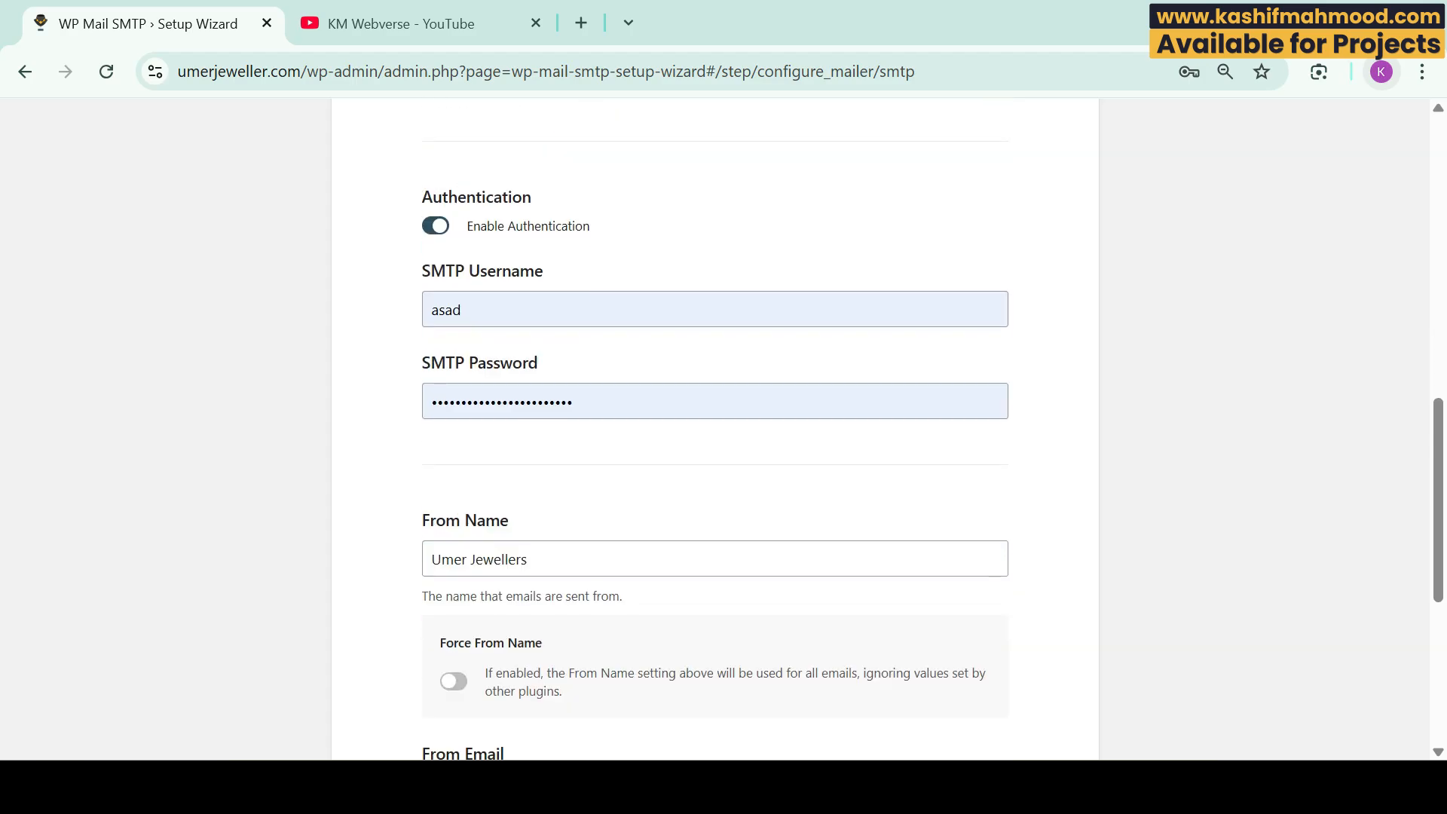
Step: Replace the SMTP Username with the site's info@ mailbox address and fill in the password
left_click(453, 309)
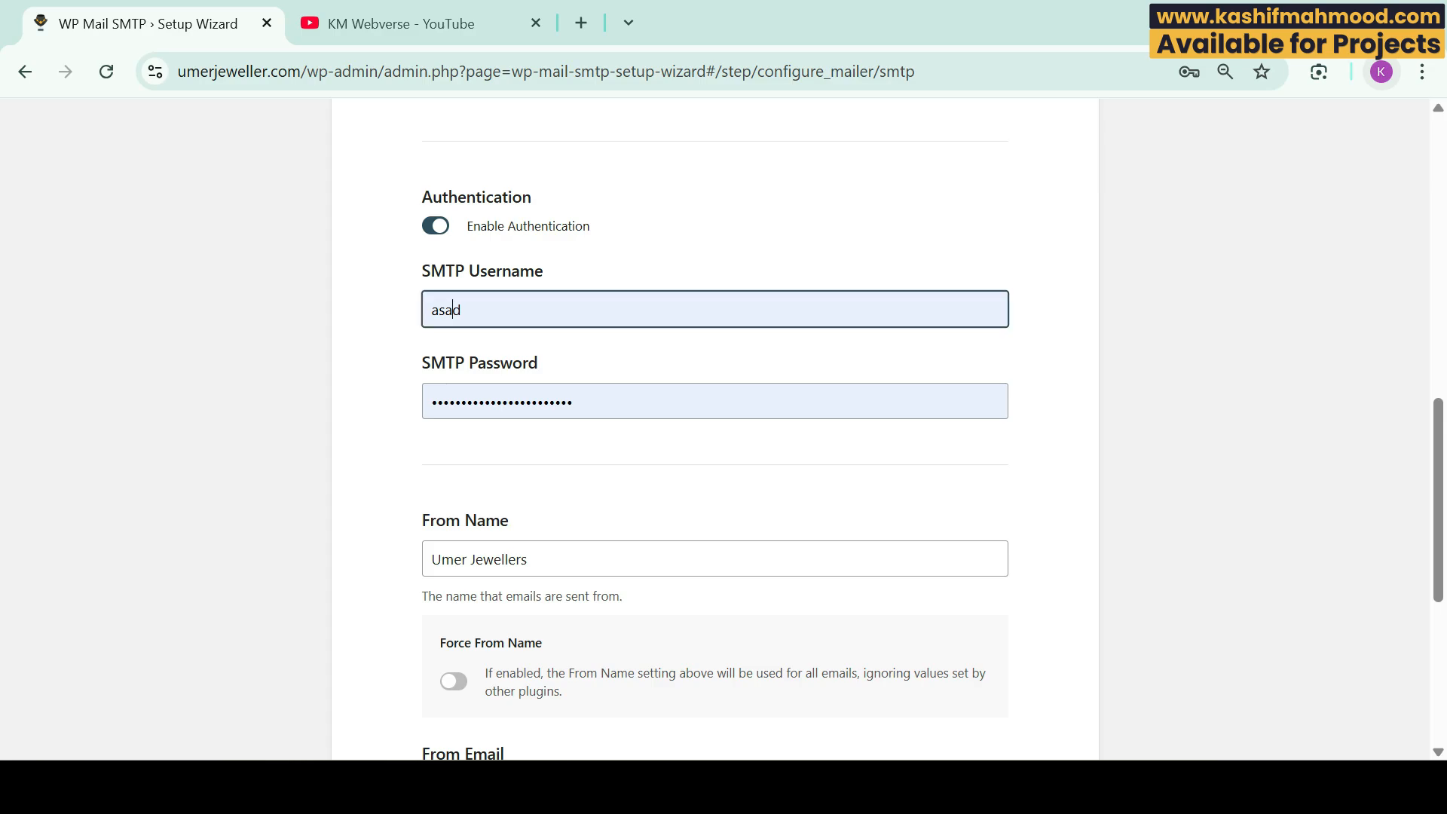
key("ctrl+a")
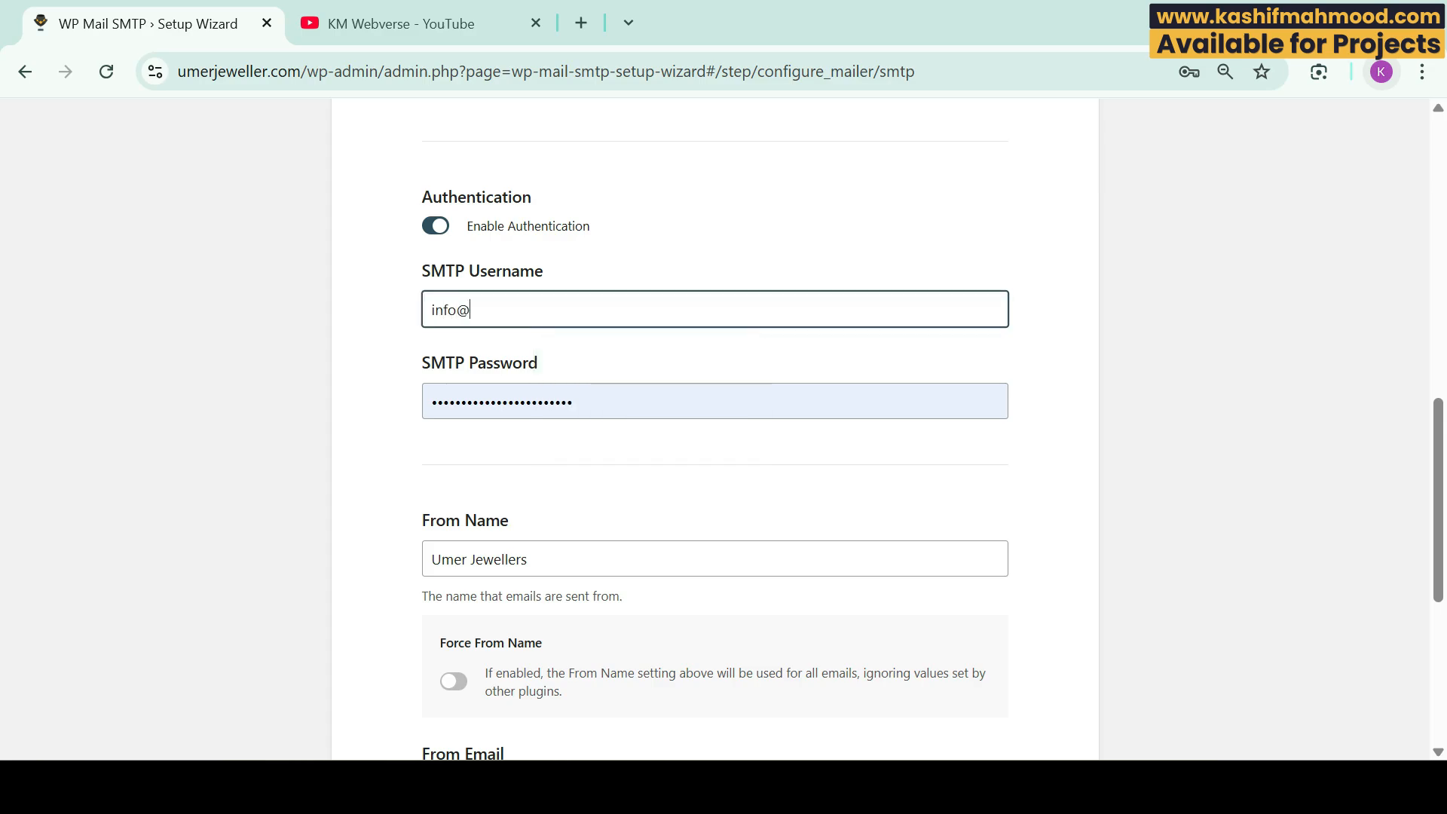
key("Tab")
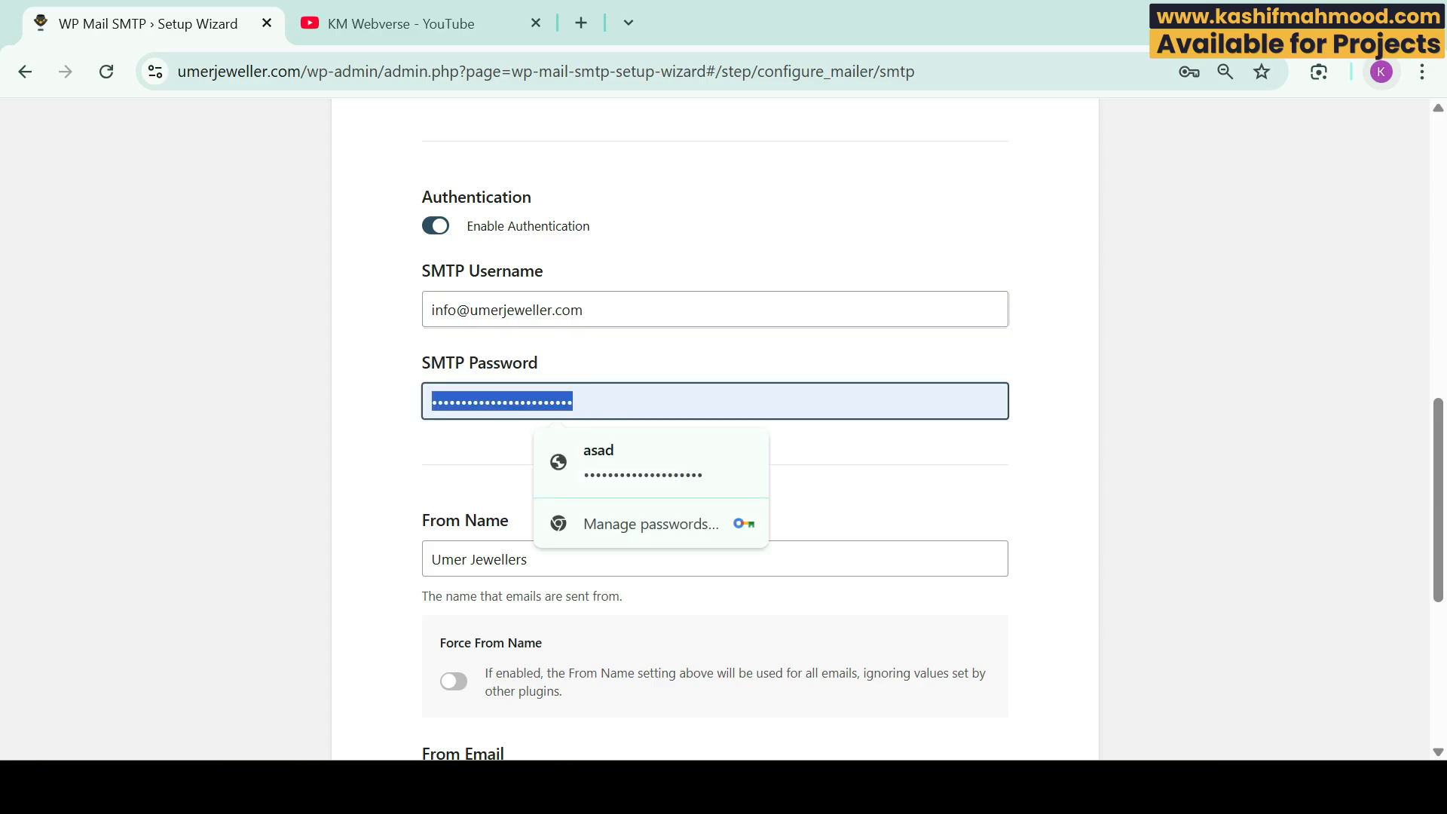
left_click(883, 442)
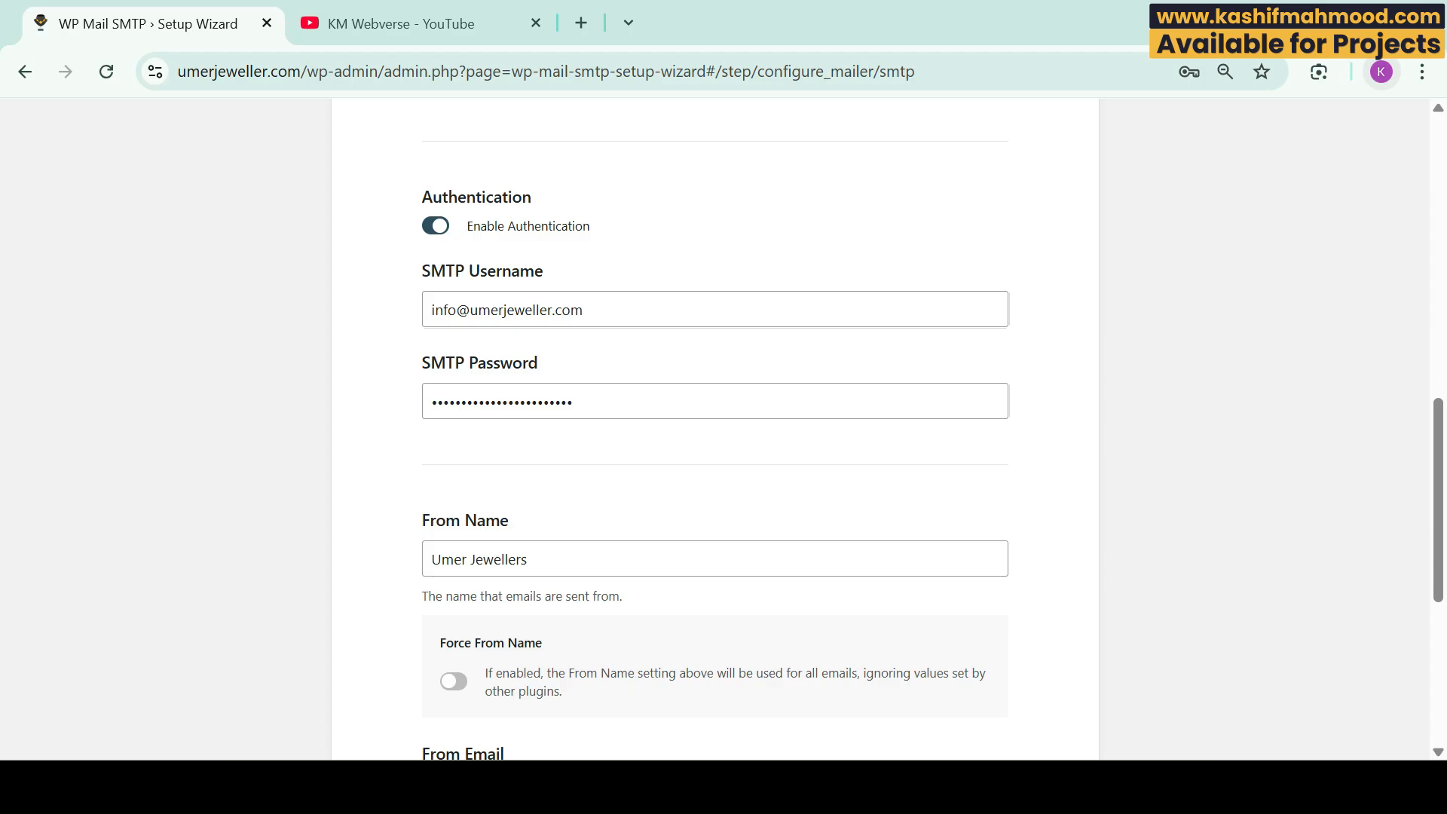
Step: Keep Umer Jewellers as the From Name and turn on Force From Name
scroll(715, 430, "down", 3)
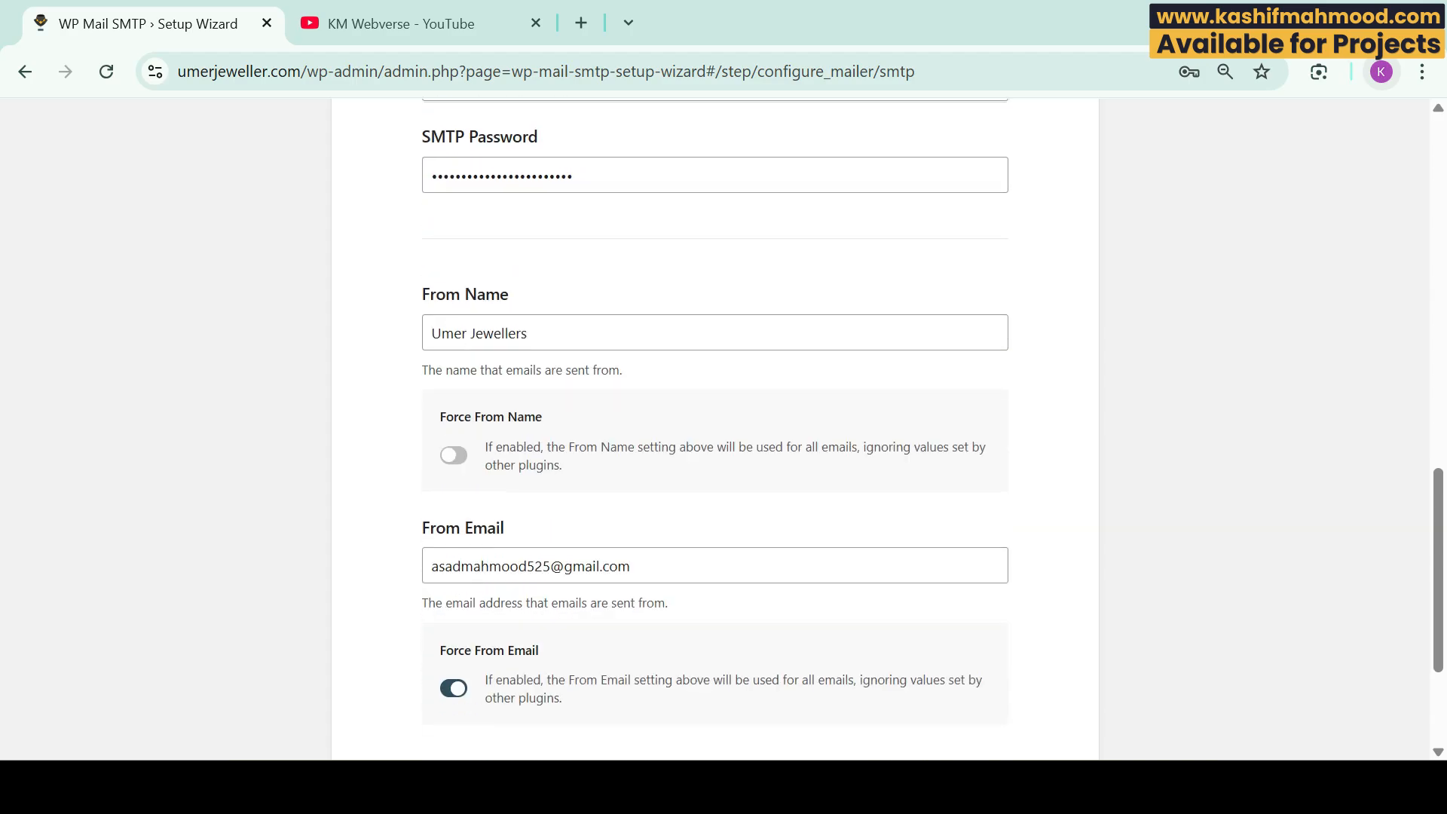
left_click_drag(431, 333, 529, 333)
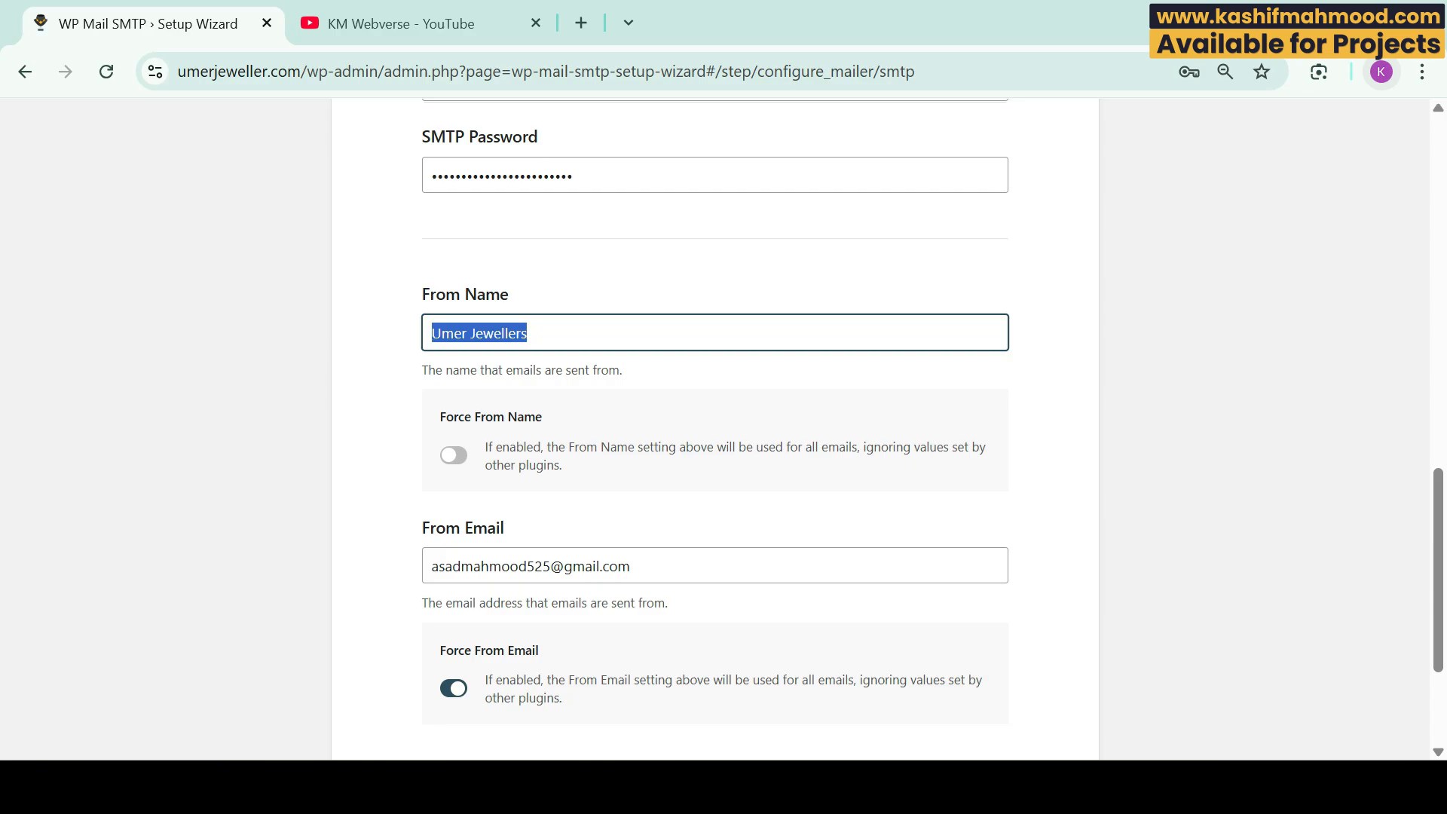
left_click(724, 281)
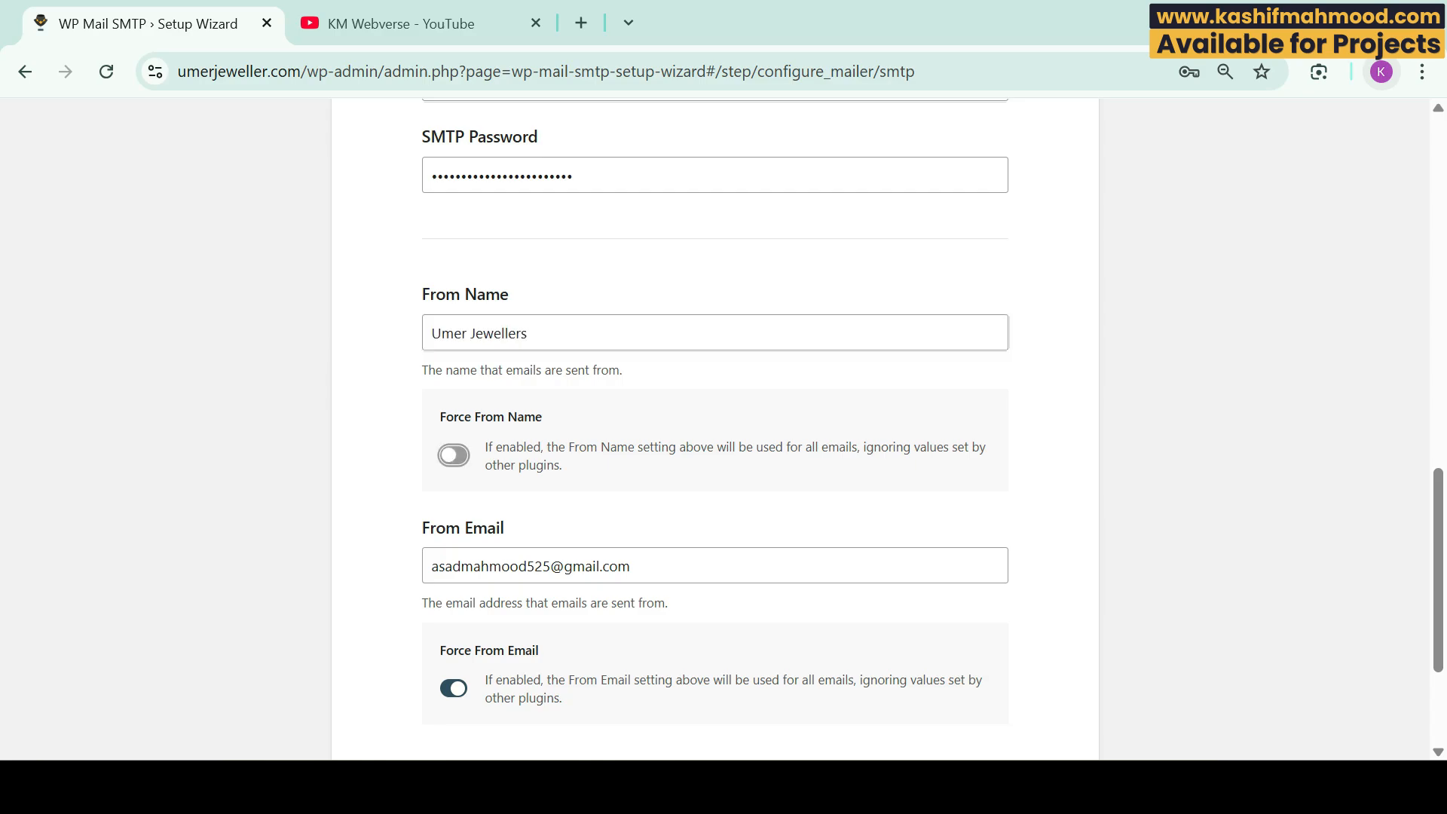
left_click(453, 455)
Step: Change the From Email to the site's info@ mailbox address and save the mailer settings
scroll(715, 429, "down", 3)
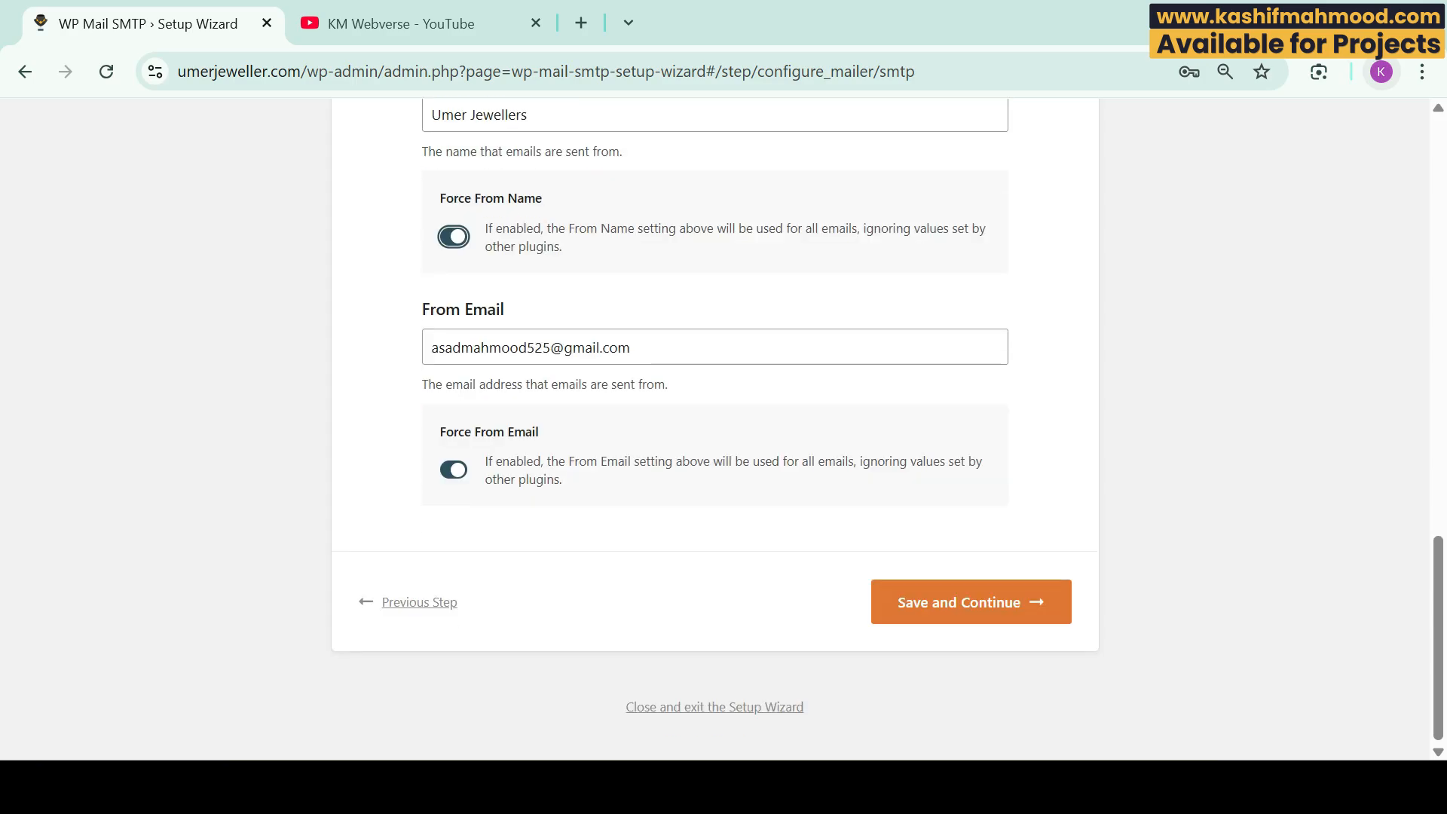
left_click(586, 347)
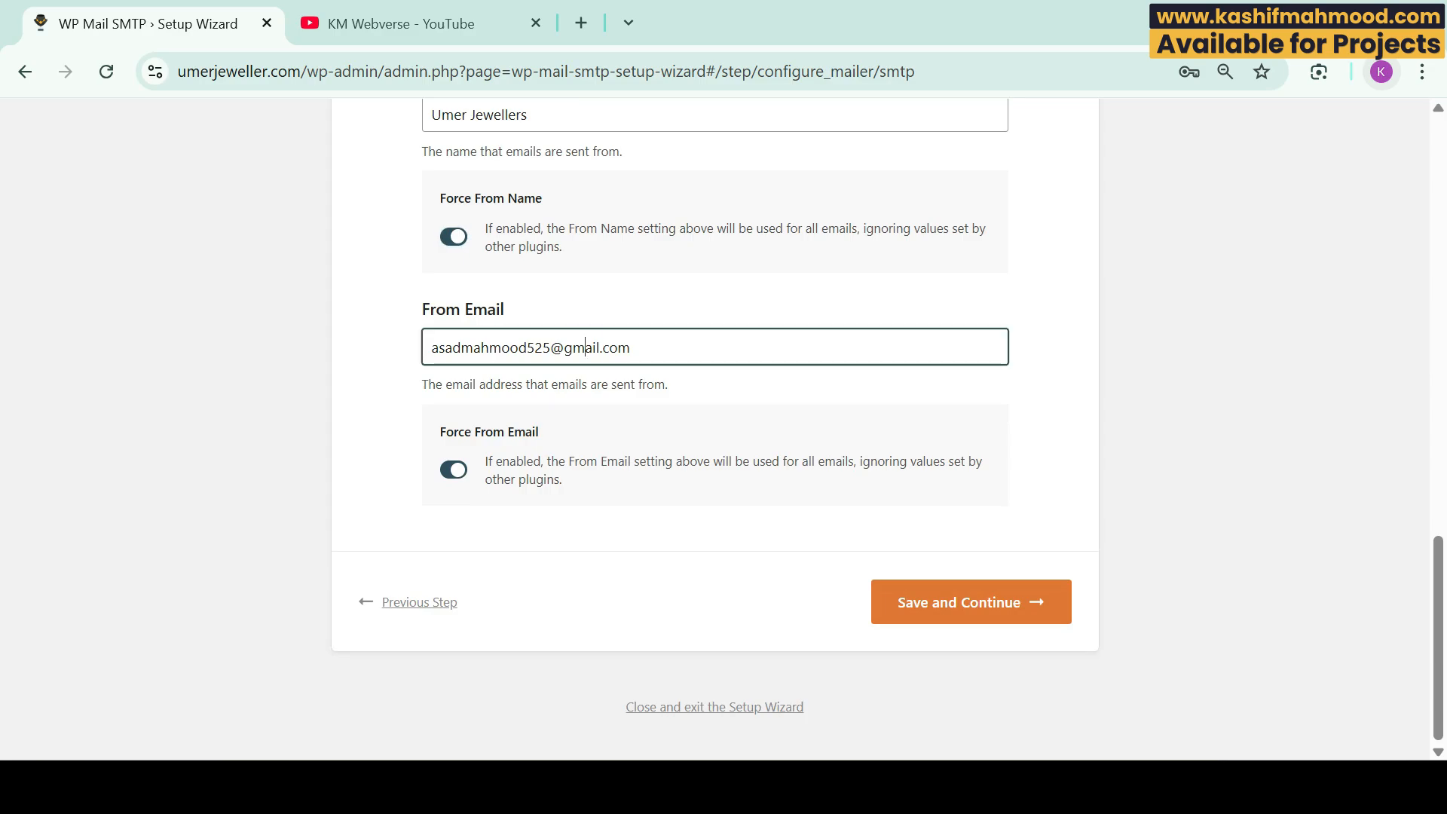
key("ctrl+a")
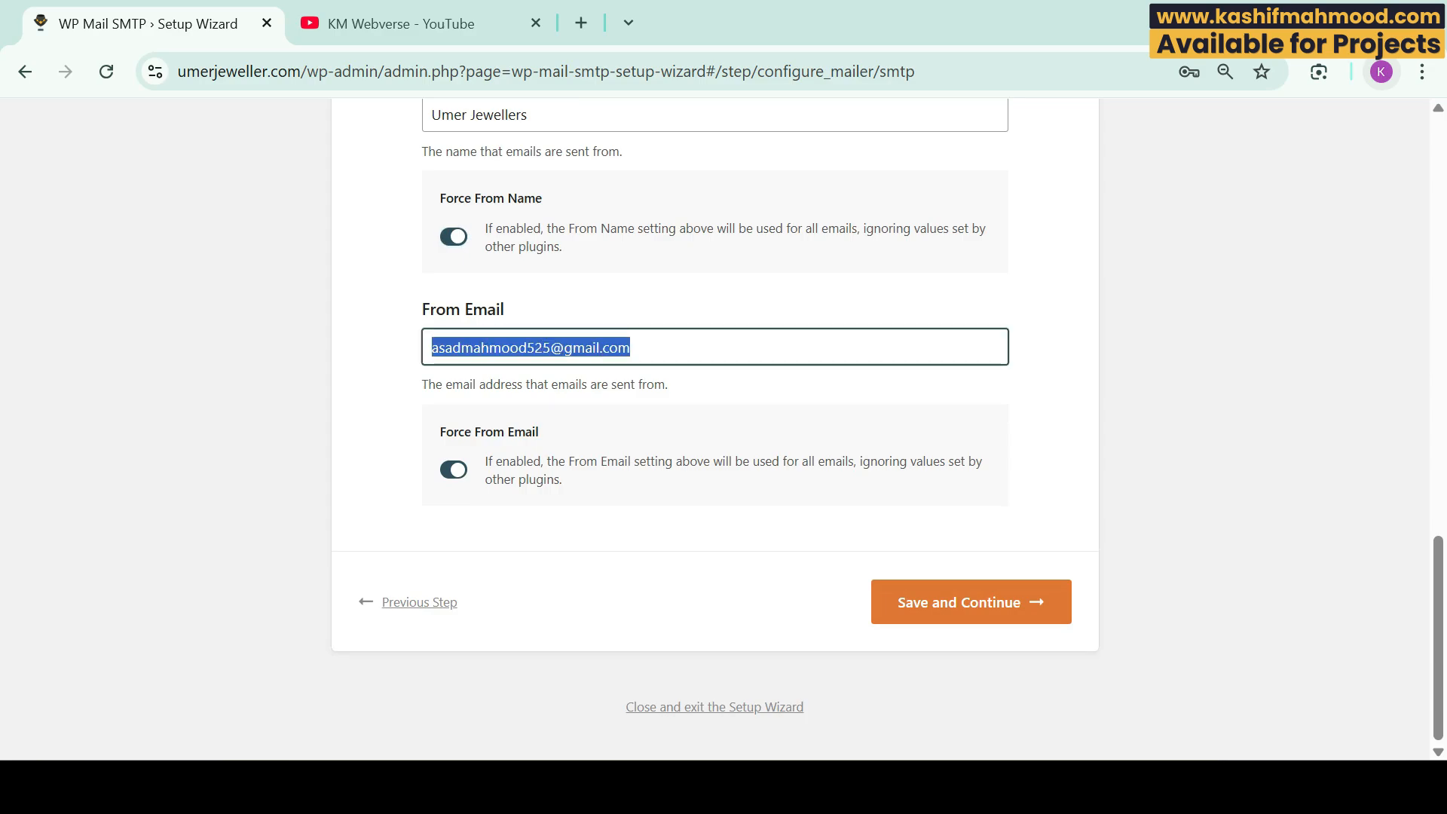
key("BackSpace")
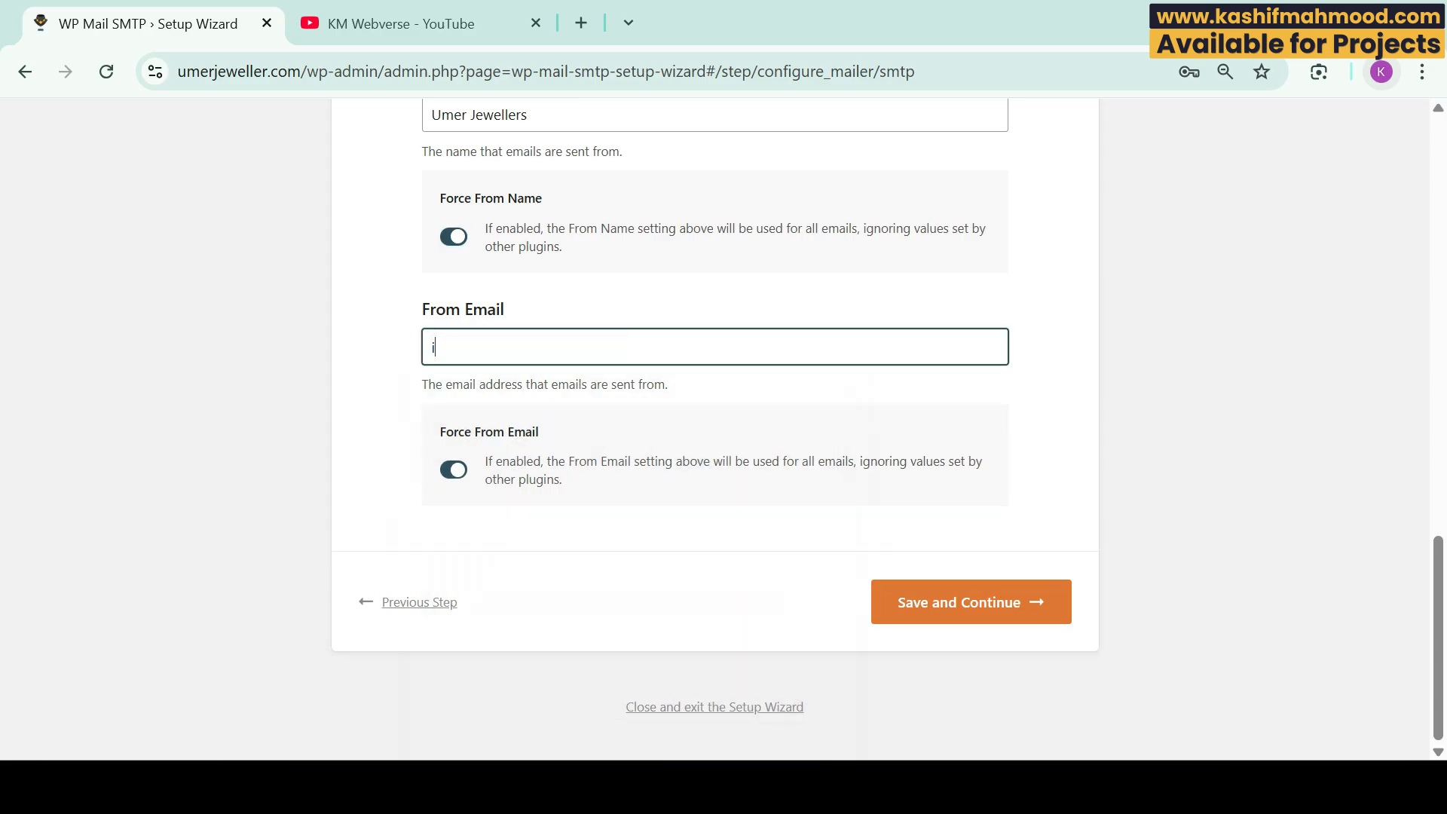
key("Tab")
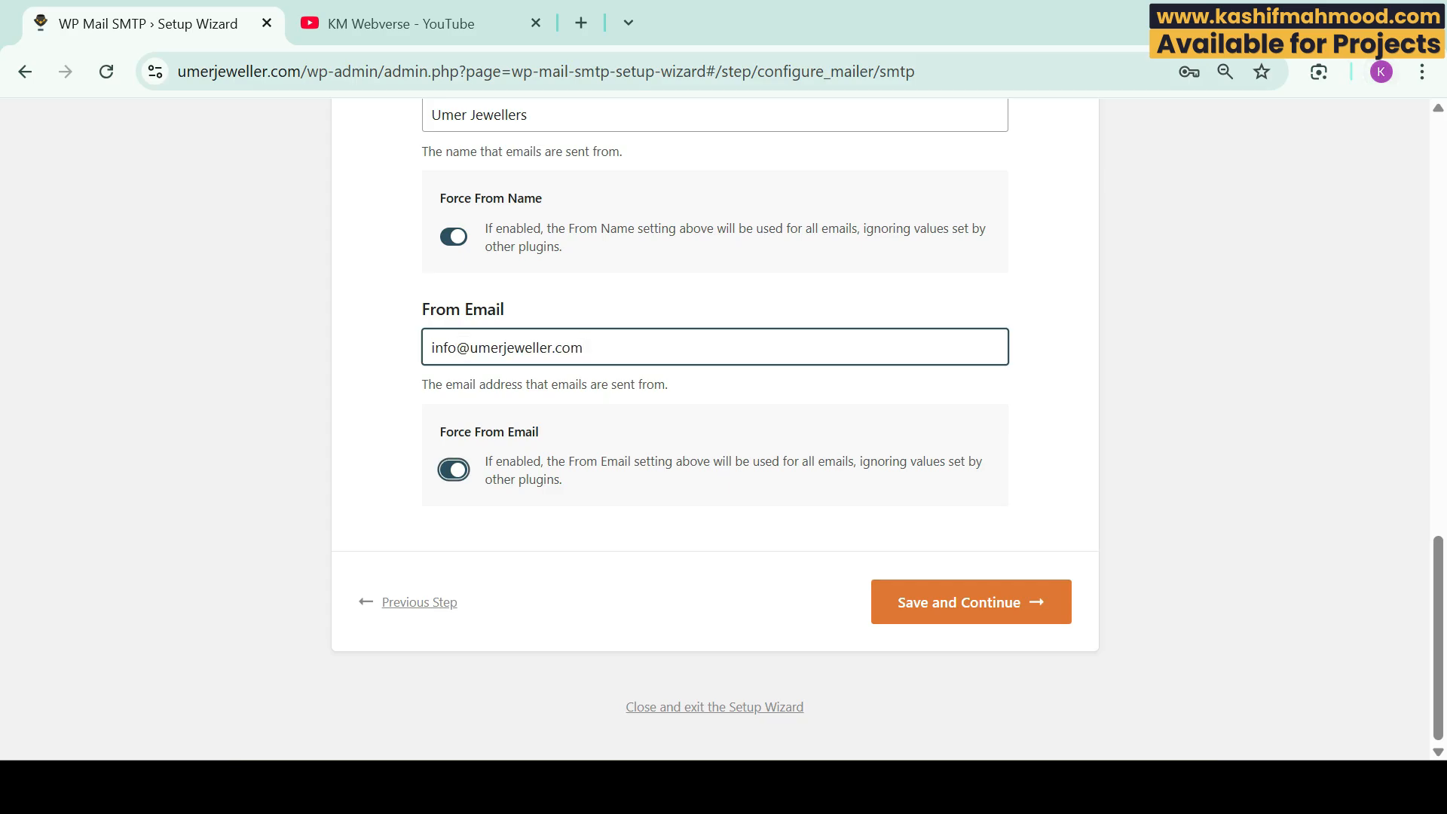
key("Tab")
key("Tab")
key("Return")
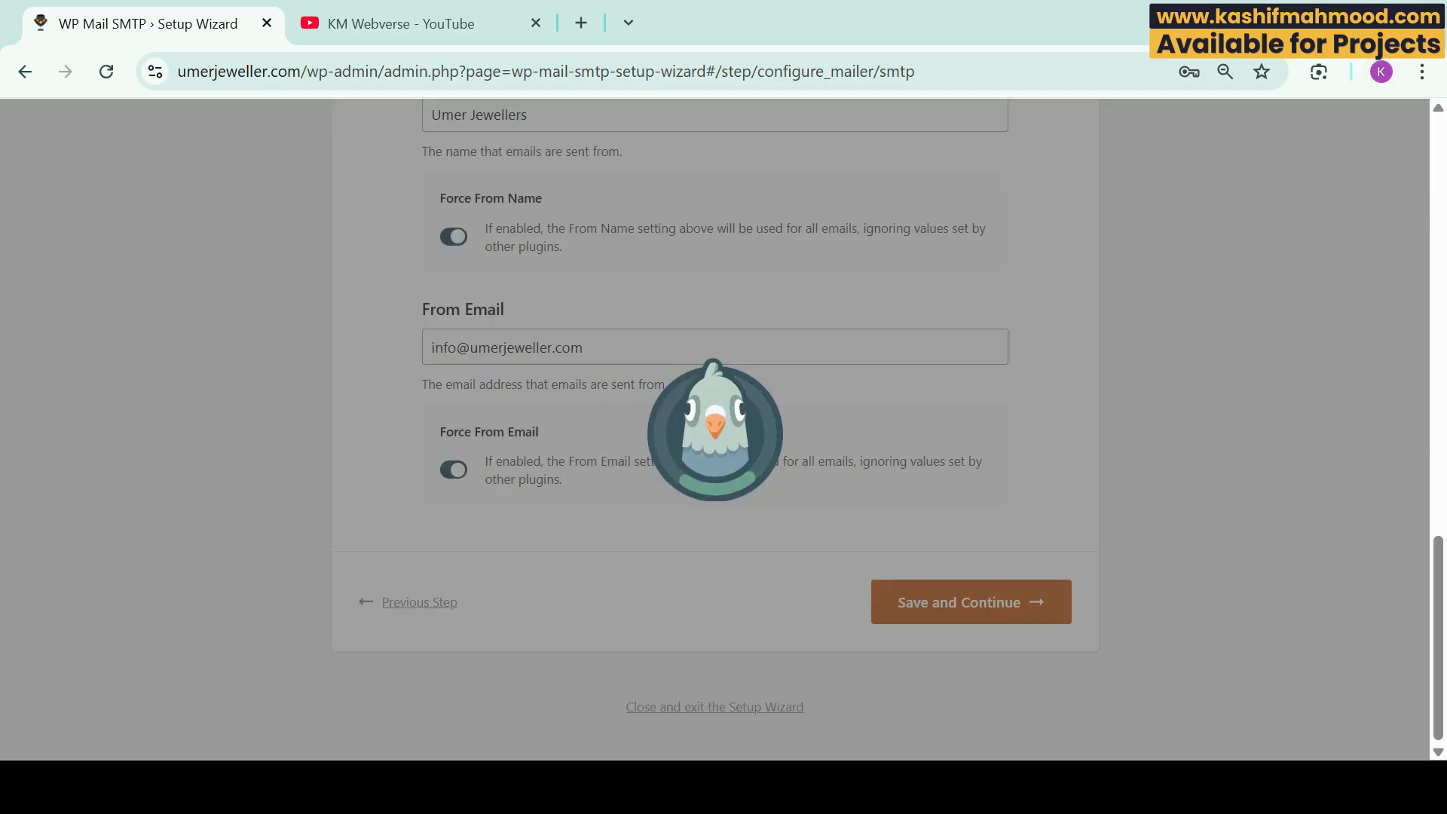
Step: Save the email features, skip the help-improve and license key steps, and reach the success page
scroll(715, 422, "down", 10)
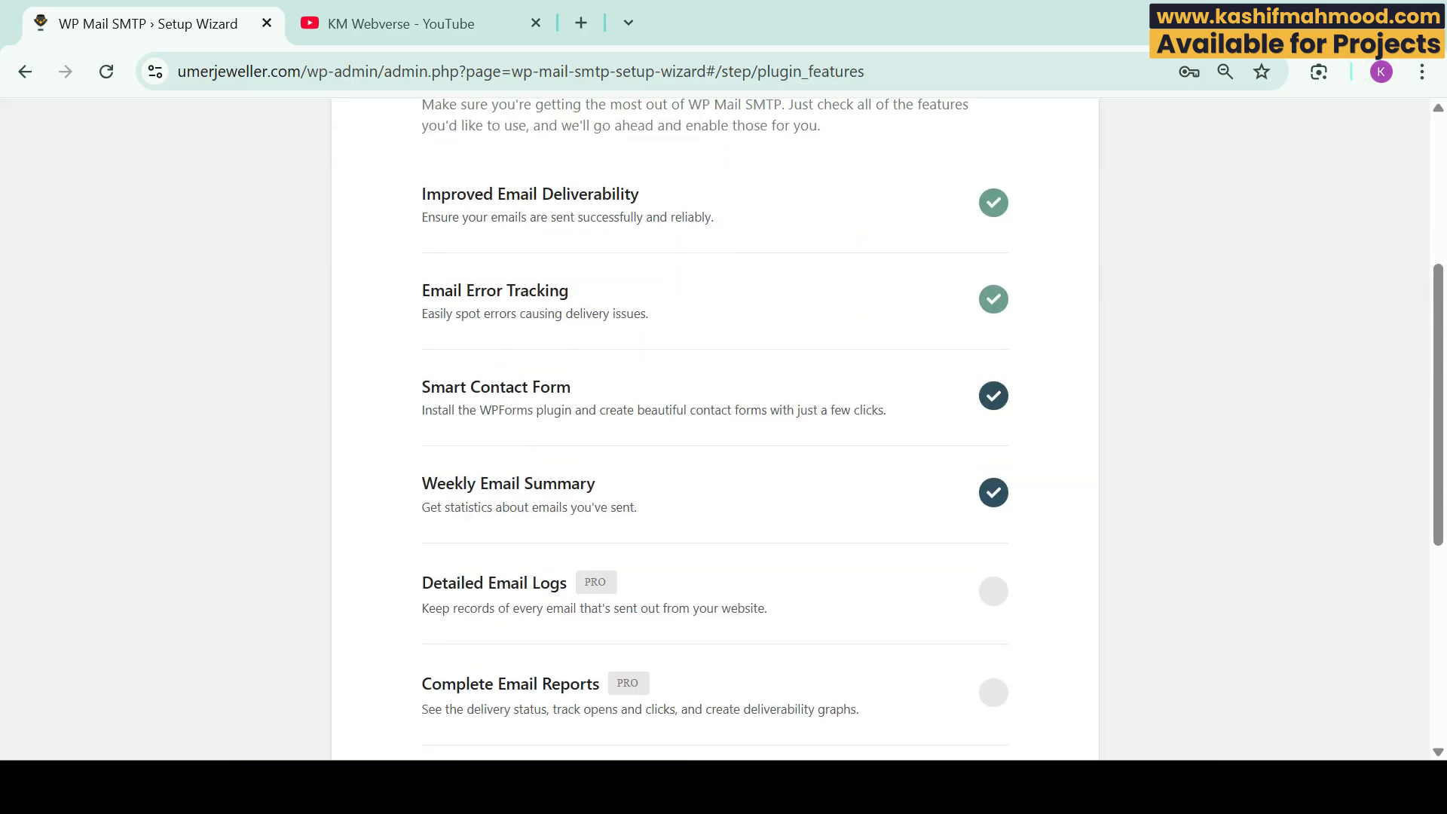
left_click(971, 560)
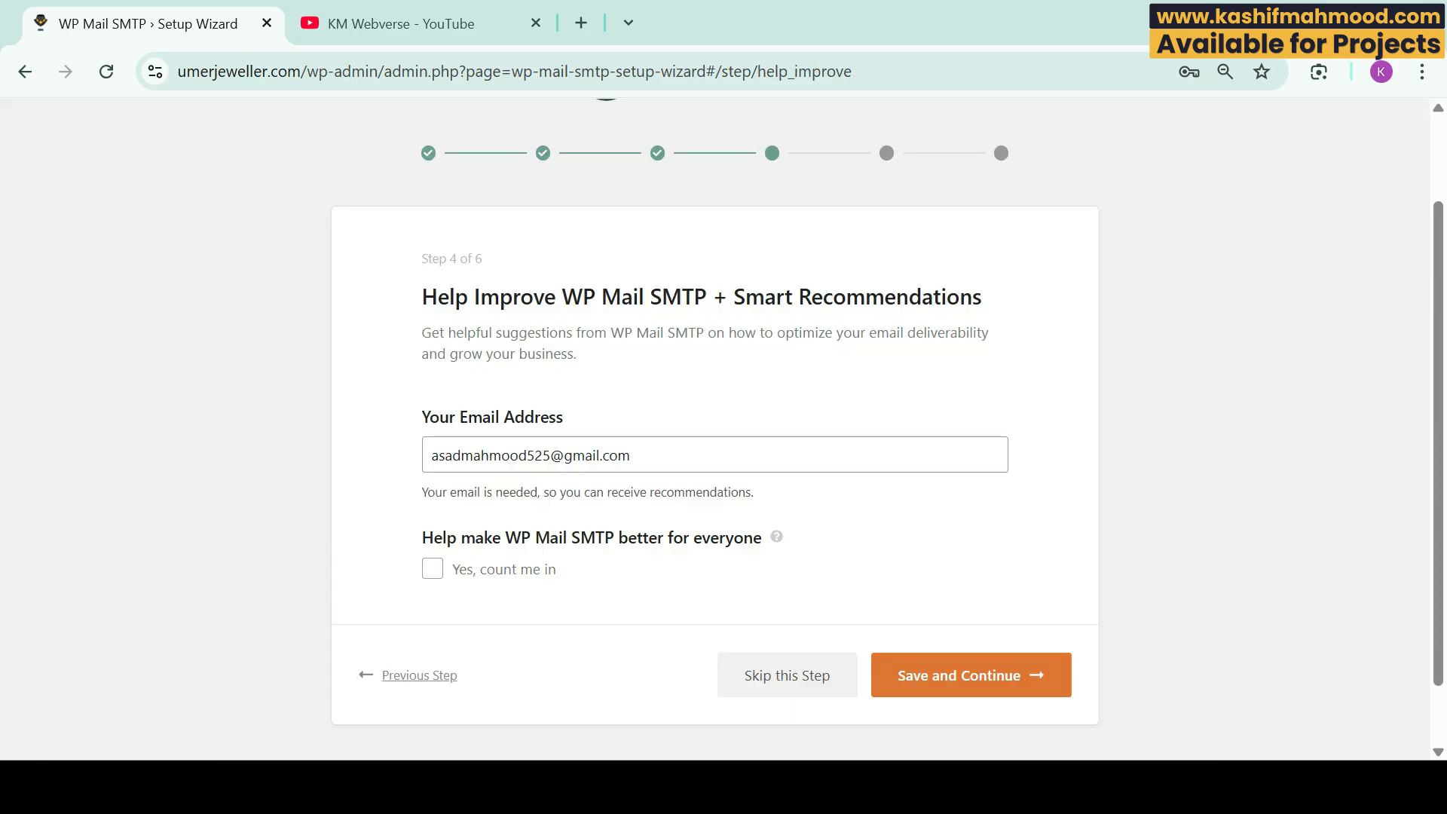
left_click(787, 675)
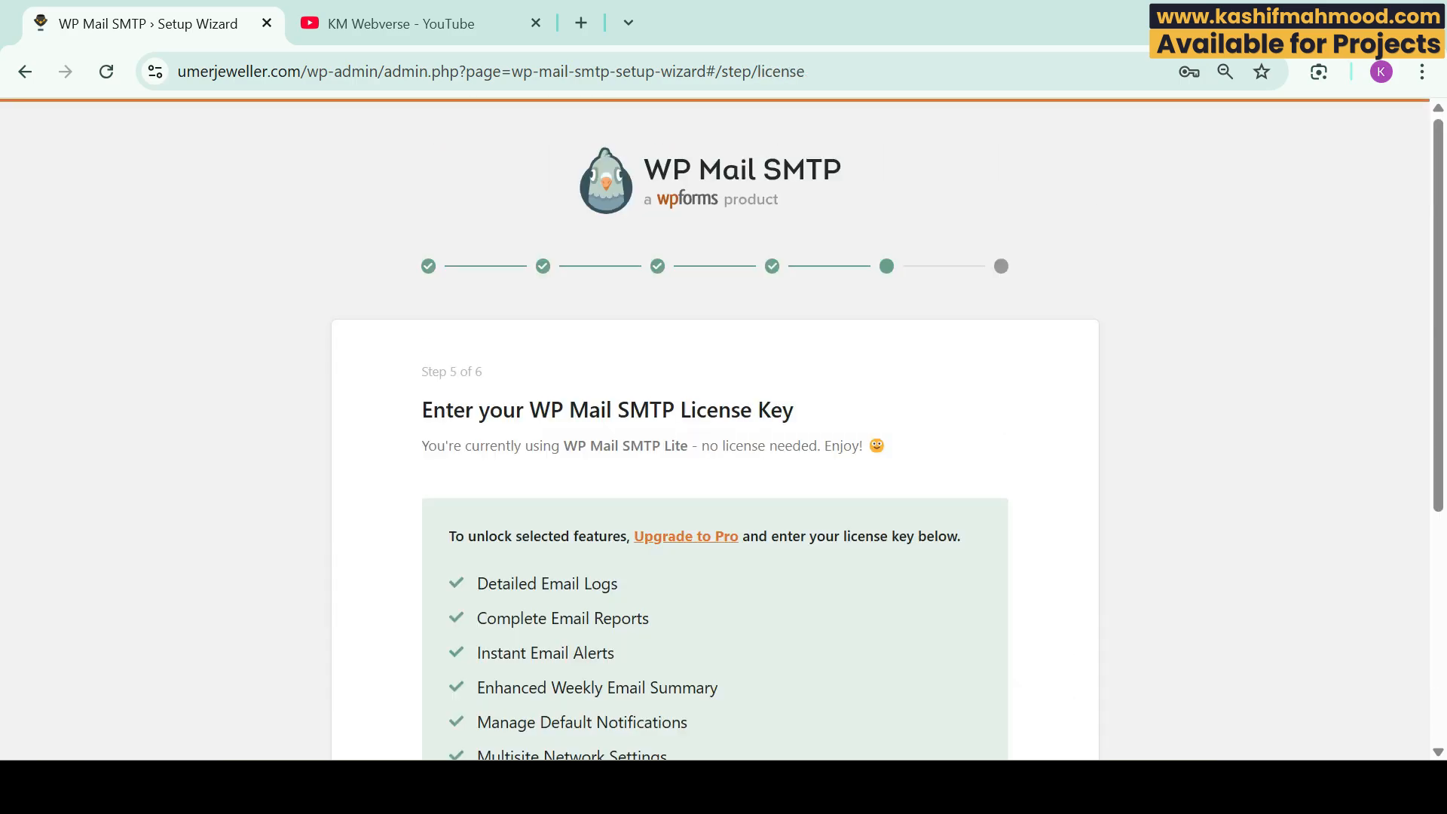
scroll(715, 422, "down", 5)
left_click(1002, 601)
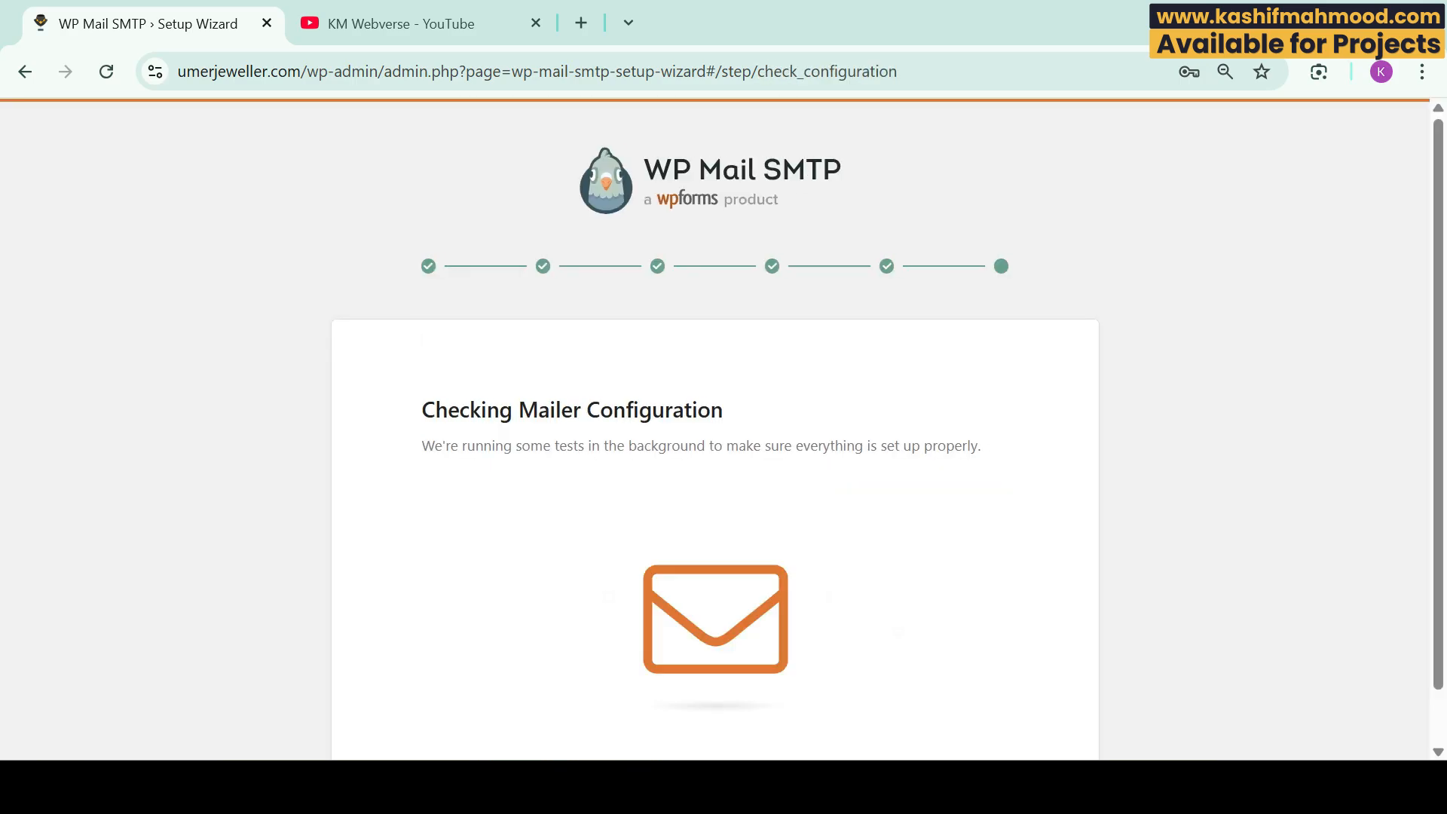
scroll(715, 452, "down", 2)
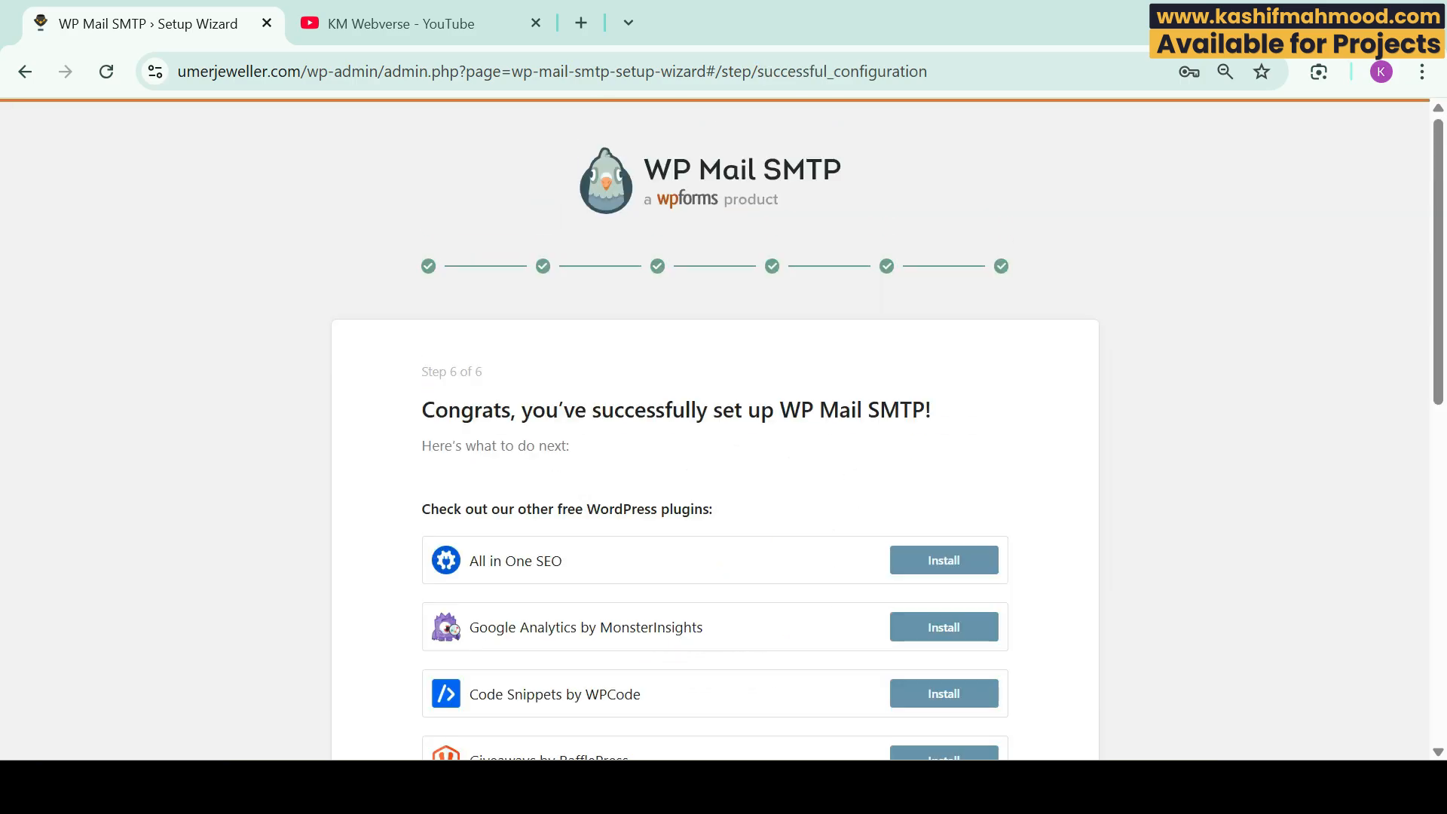
left_click_drag(422, 409, 932, 409)
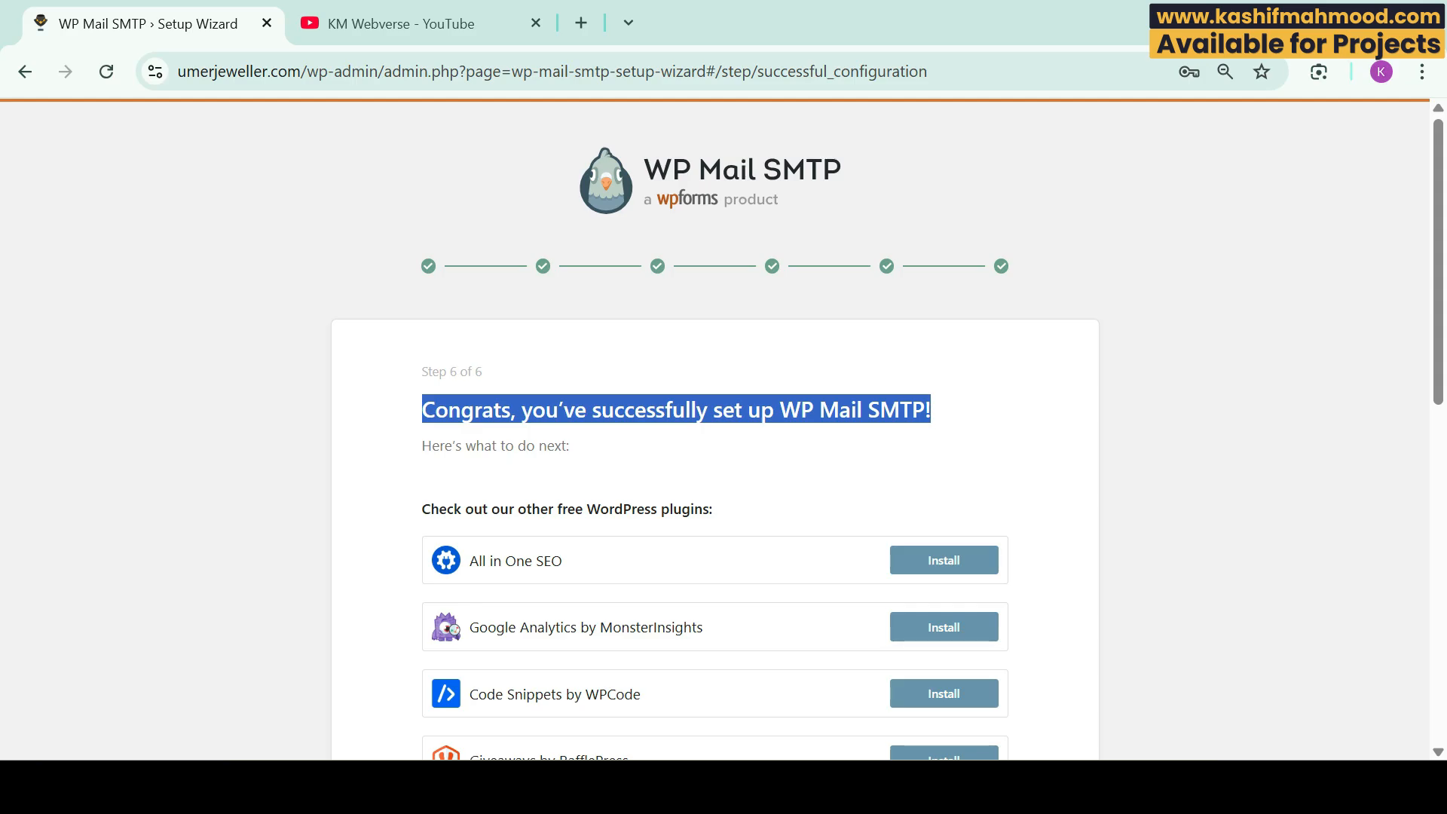
left_click(931, 409)
scroll(714, 452, "down", 10)
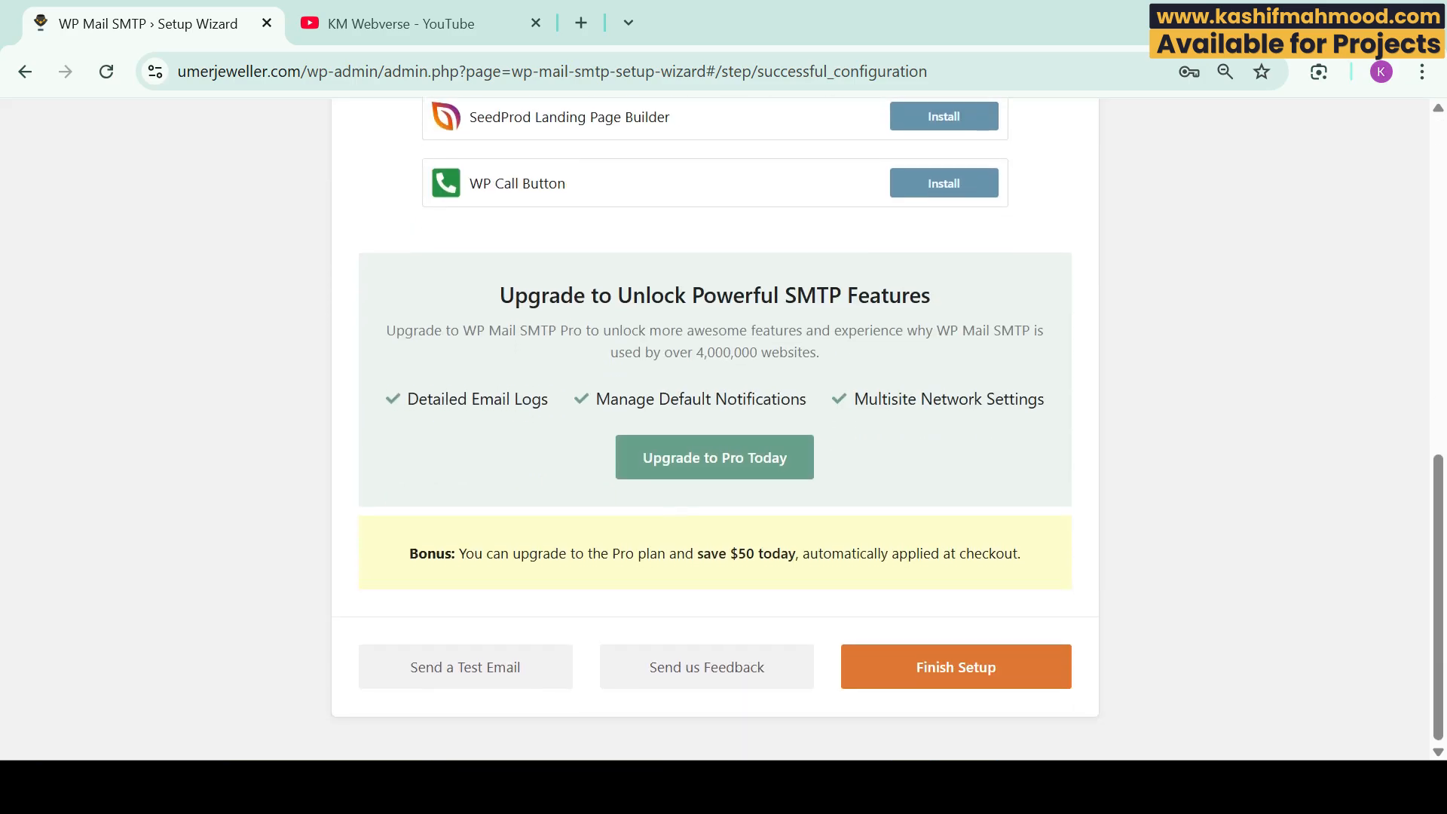
Step: Send a WP Mail SMTP test email to the pasted recipient address and confirm it arrived in Gmail
left_click(465, 667)
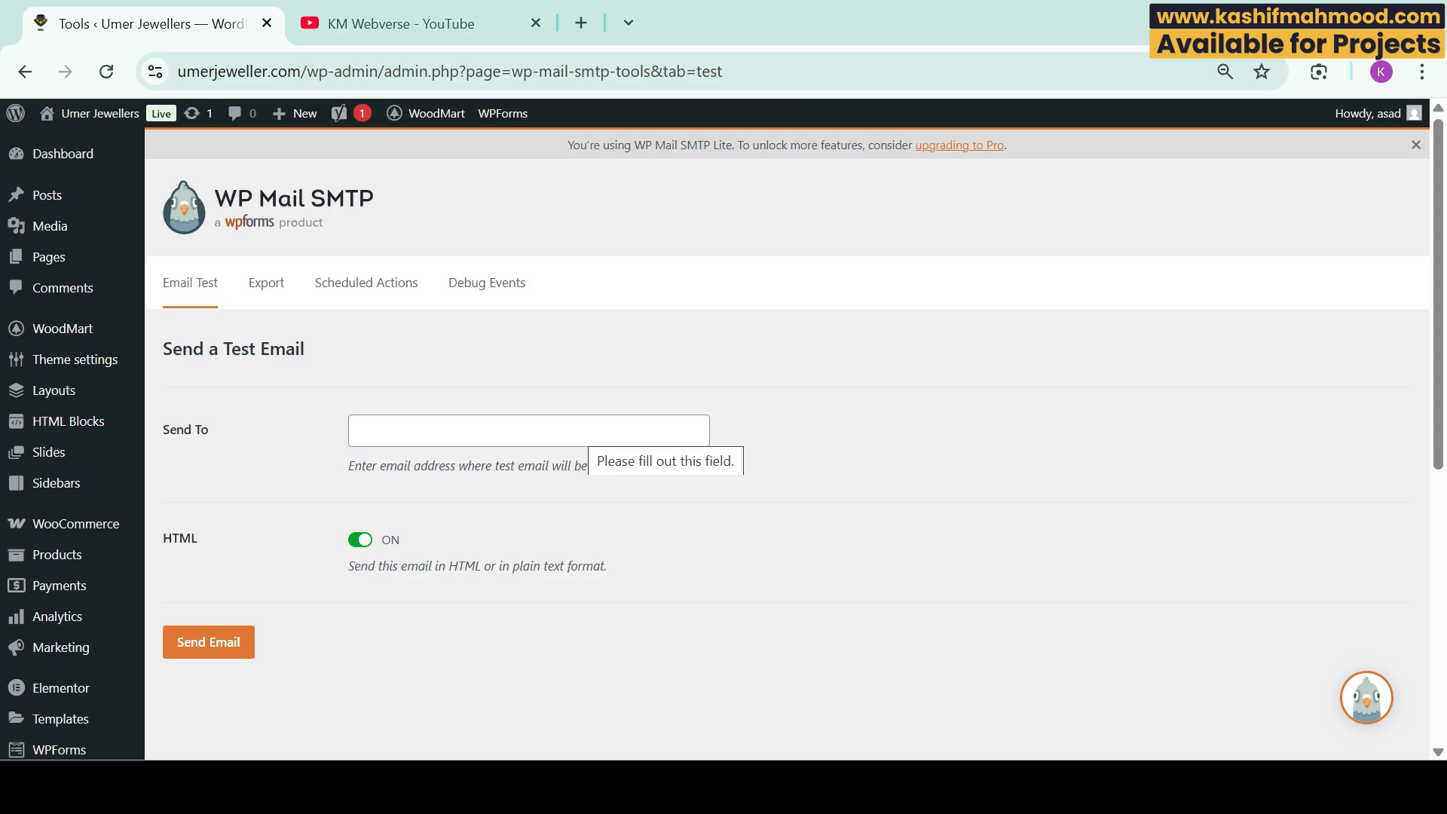
left_click(589, 430)
key("ctrl+v")
key("Return")
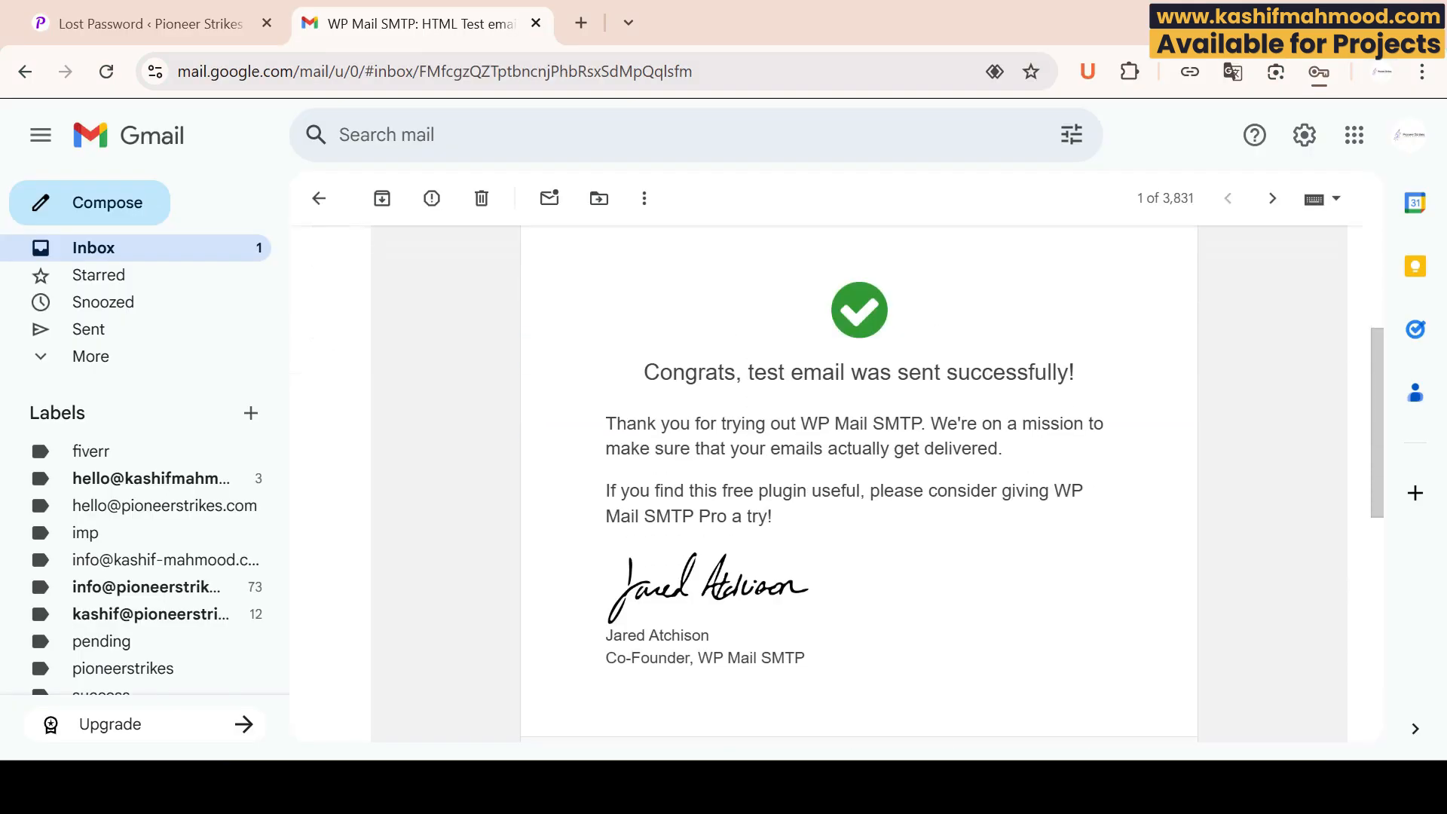
scroll(859, 482, "down", 1)
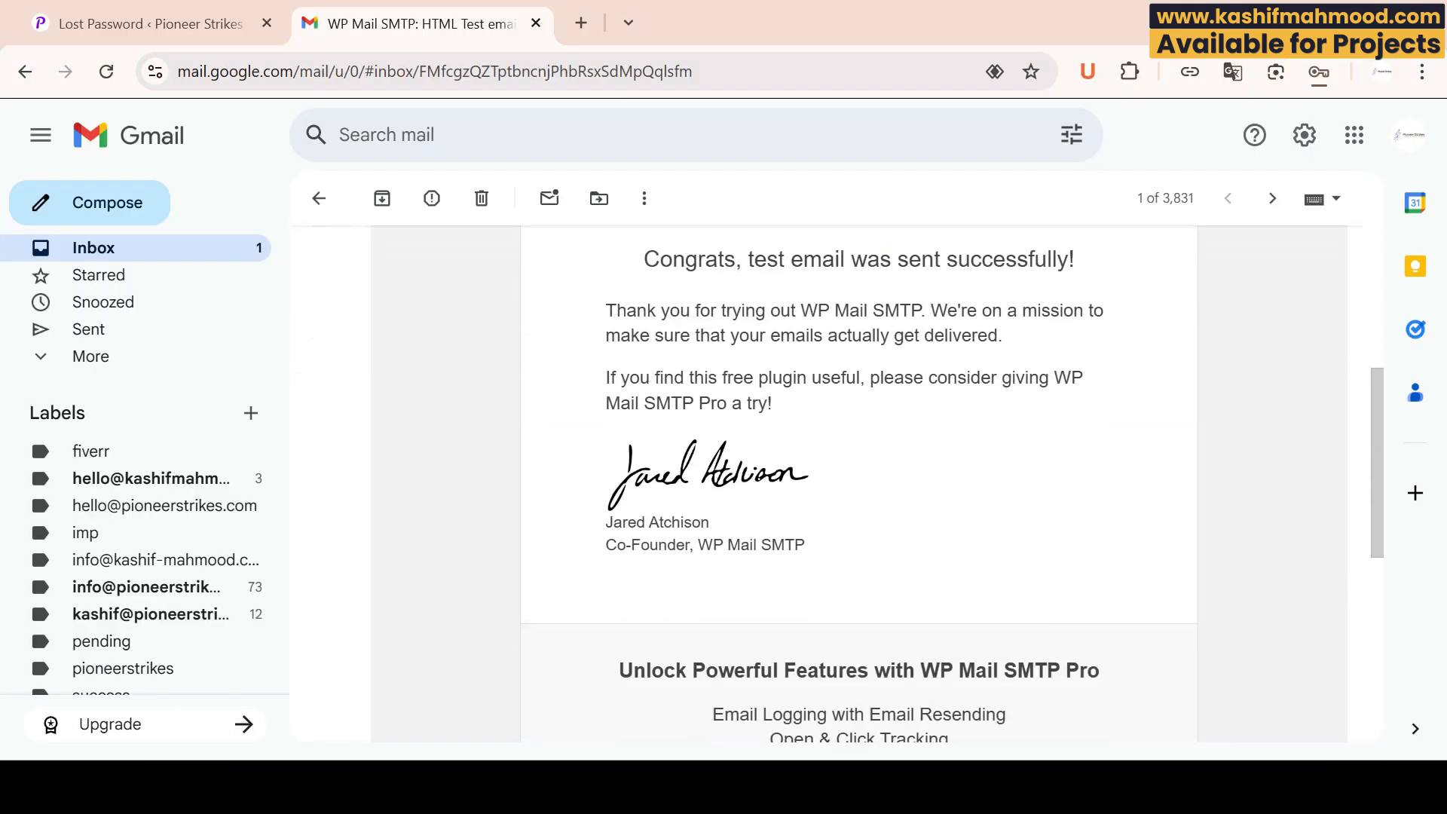
scroll(860, 483, "up", 1)
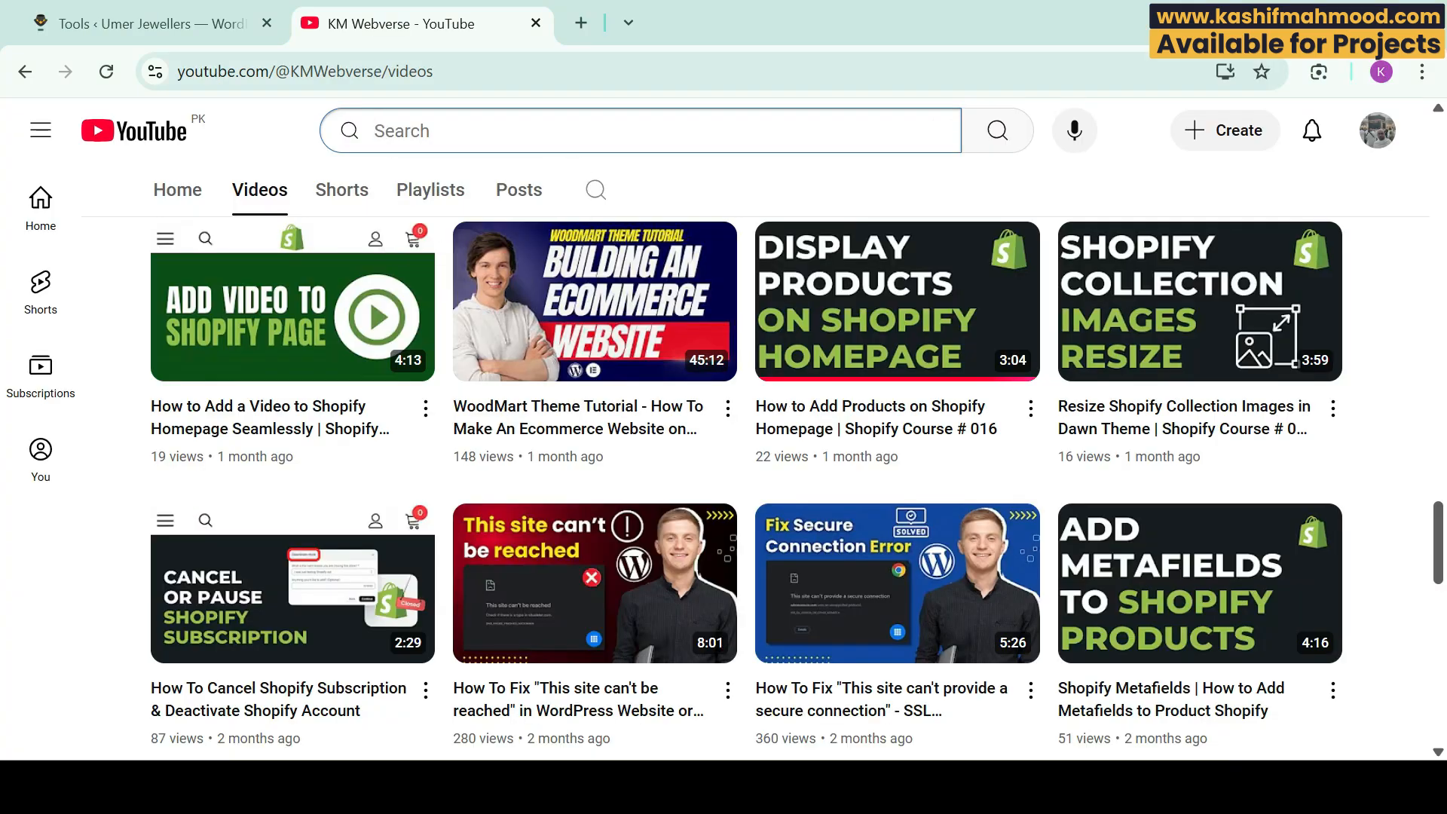
Step: Search YouTube for 'dmarc km webverse', browse the DMARC tutorials, then return to WordPress
type("dmarc kmwe")
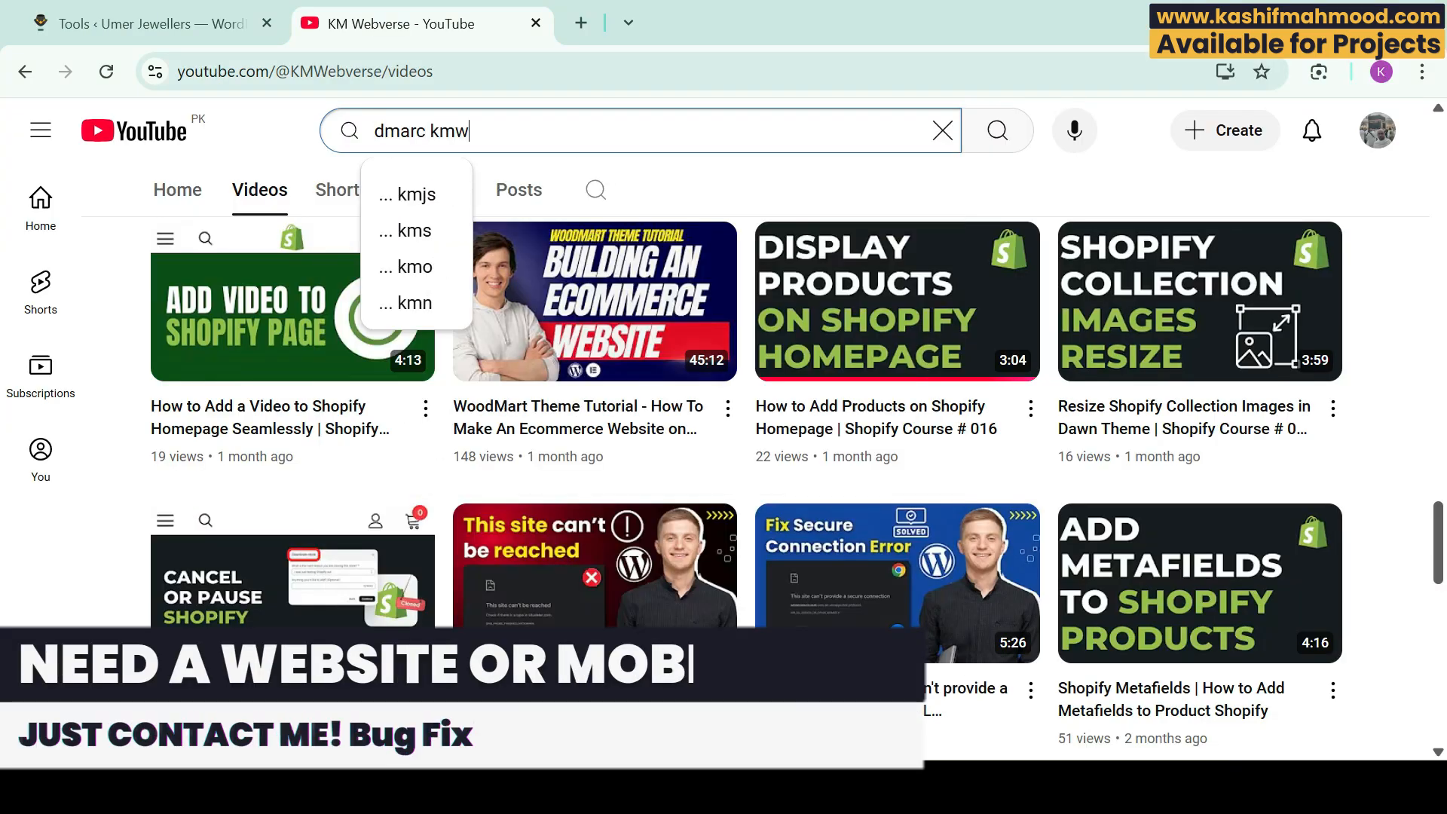
key("BackSpace")
key("BackSpace")
type("webverse")
key("Return")
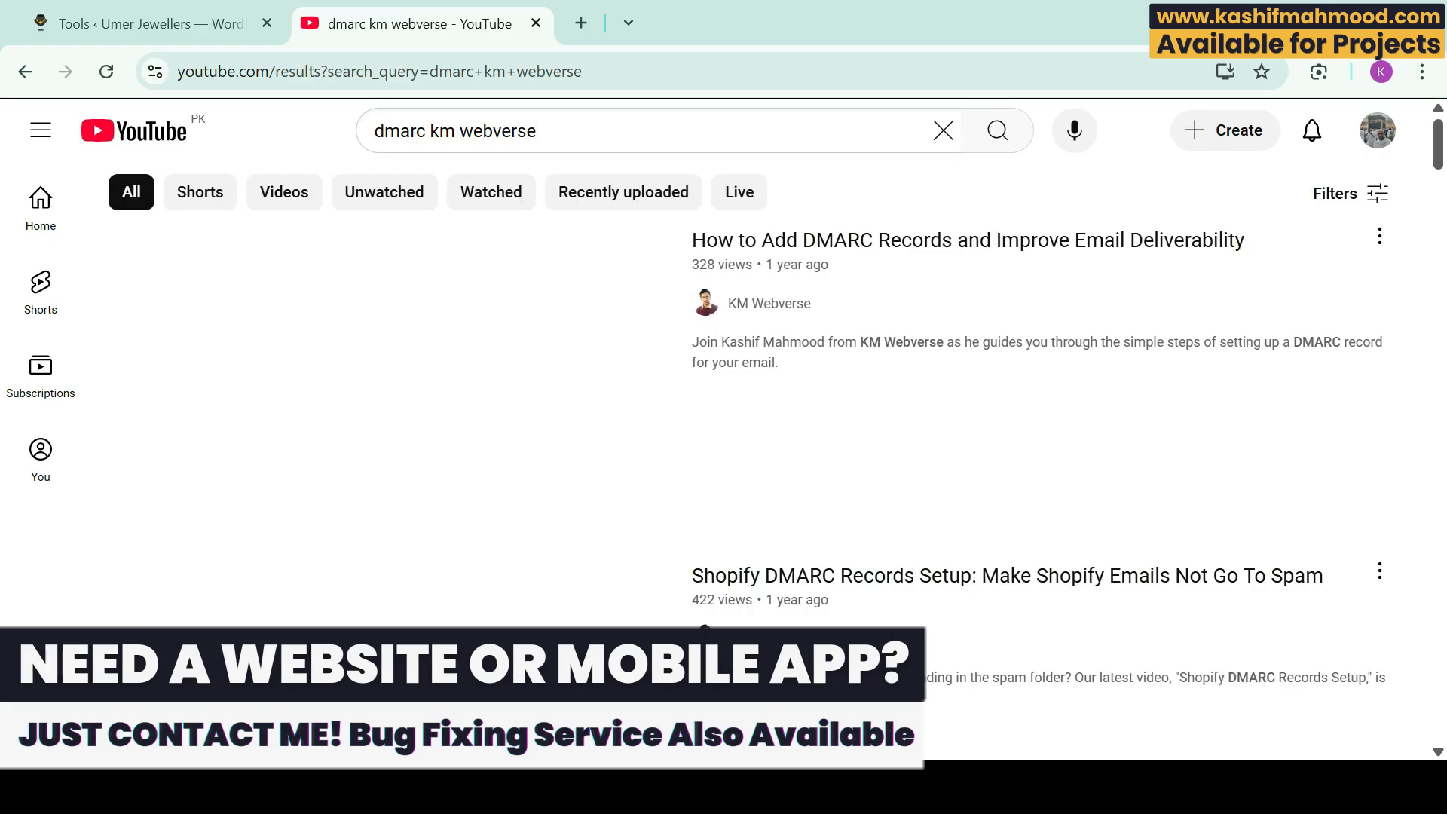
scroll(746, 437, "down", 9)
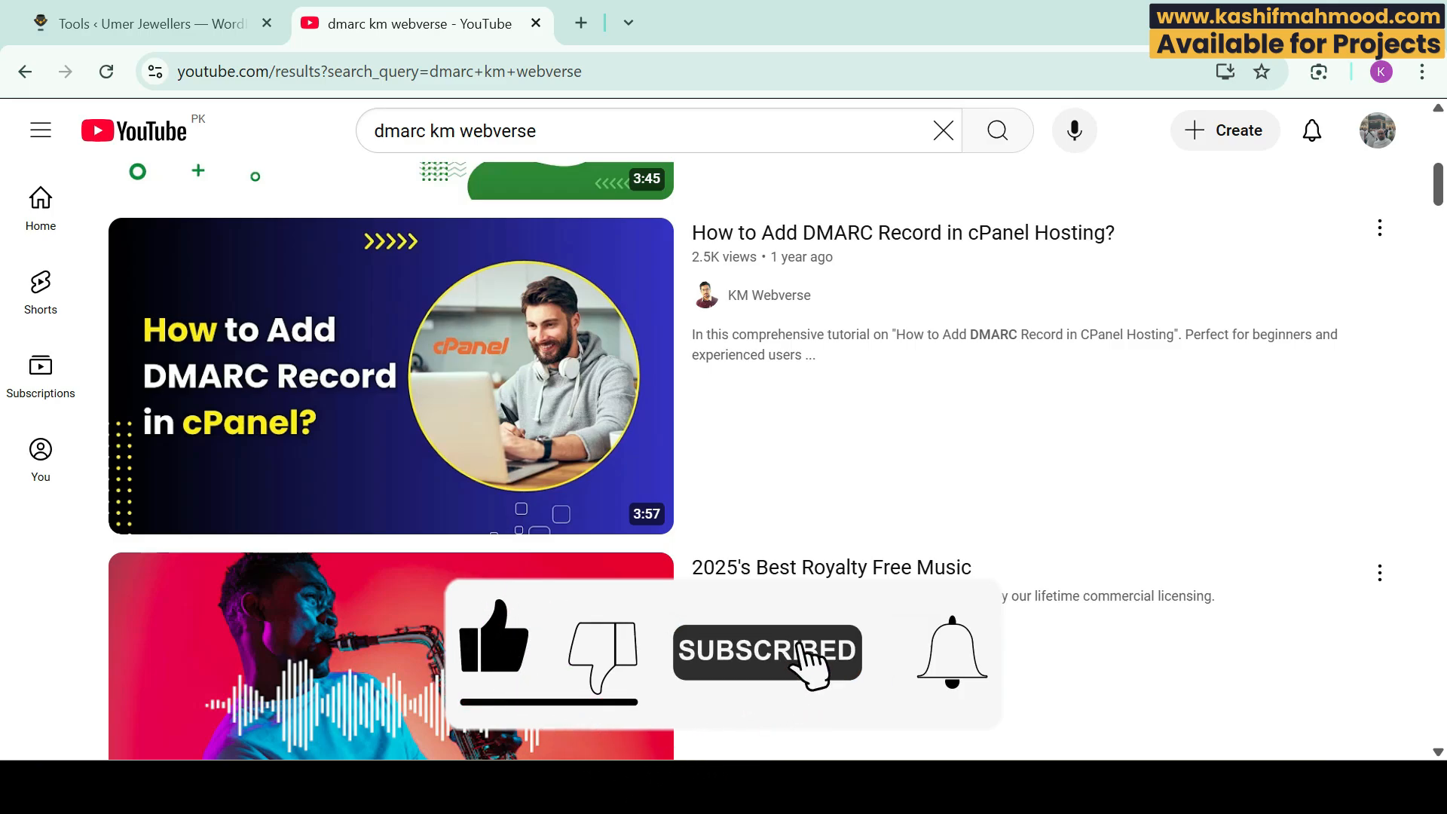
left_click(151, 23)
Step: Open the live Umer Jewellers site in a new tab and switch to it
mouse_move(98, 114)
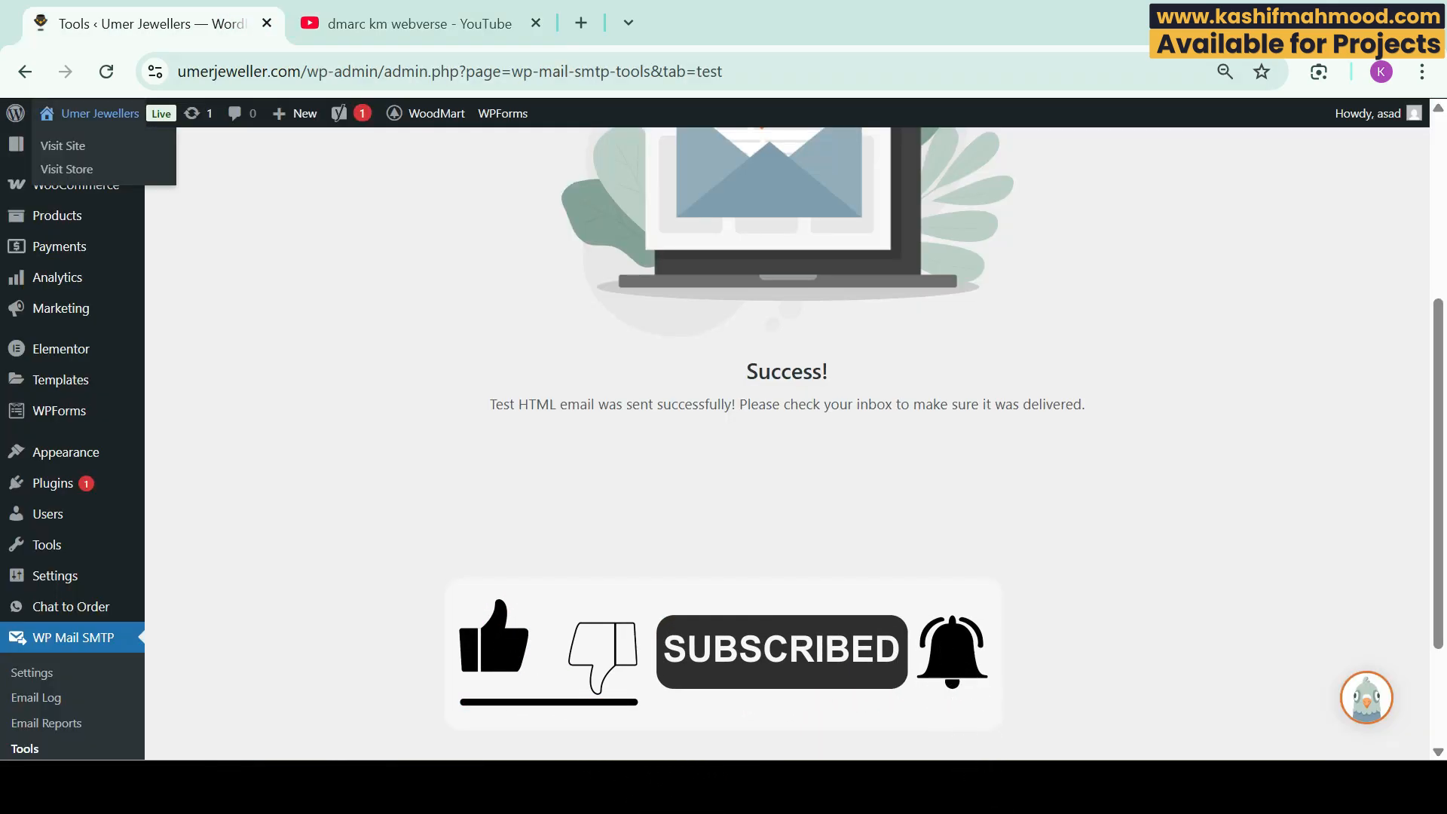
middle_click(64, 146)
left_click(423, 24)
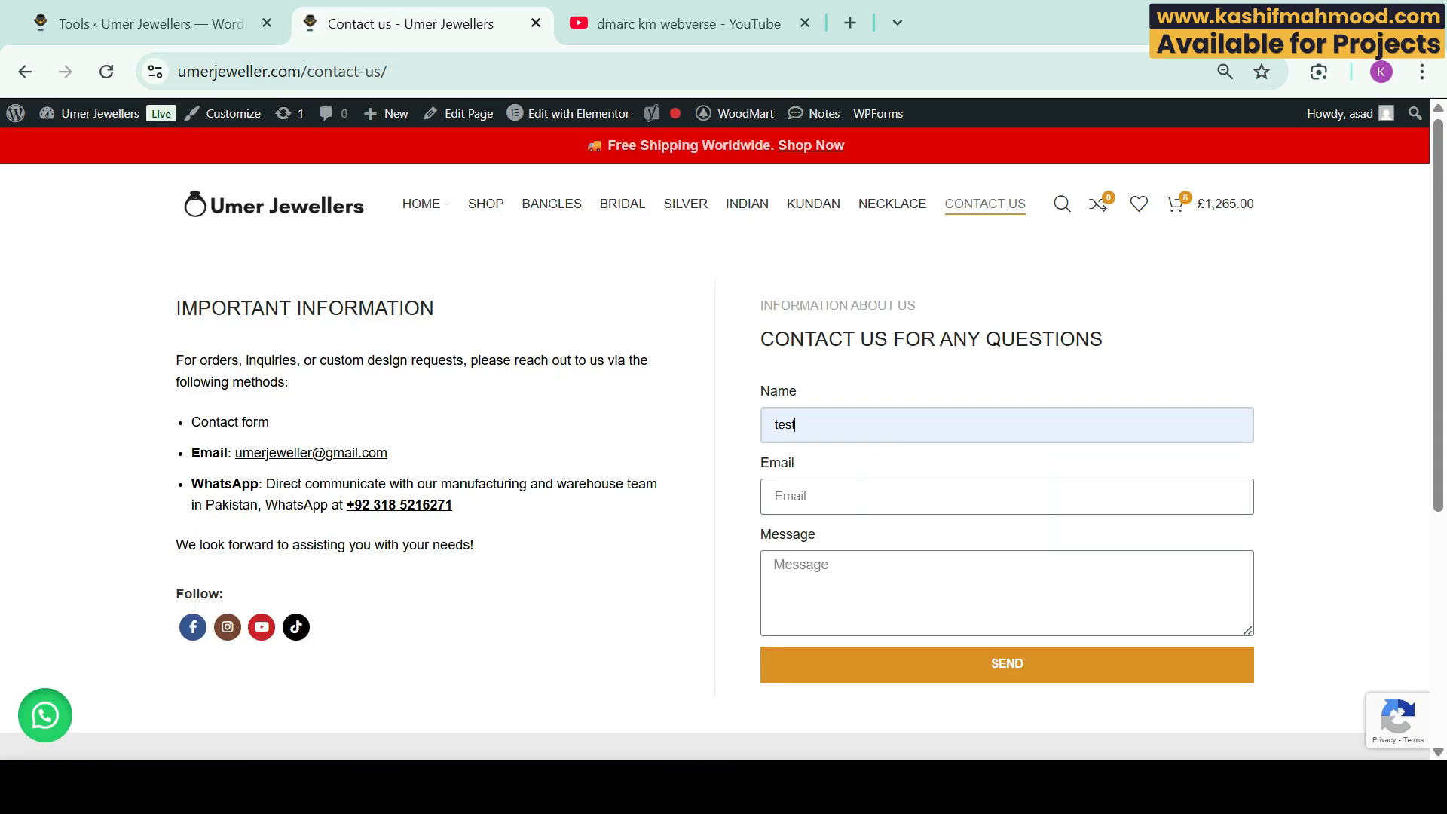
Step: Fill the contact form with a saved test e-mail address and the message 'test'
key("Tab")
key("Down")
key("Down")
key("Down")
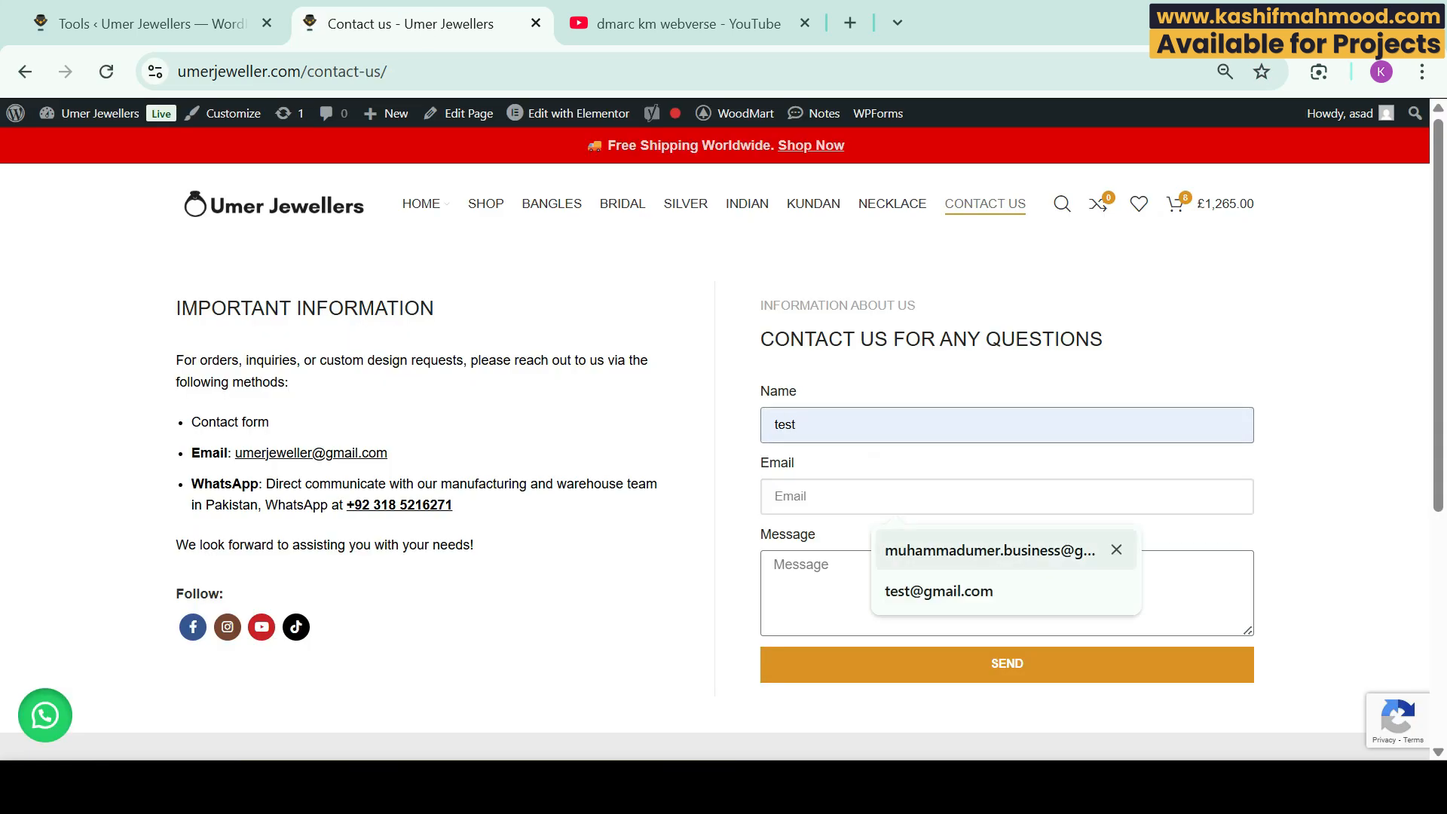
key("Return")
key("Tab")
type("test")
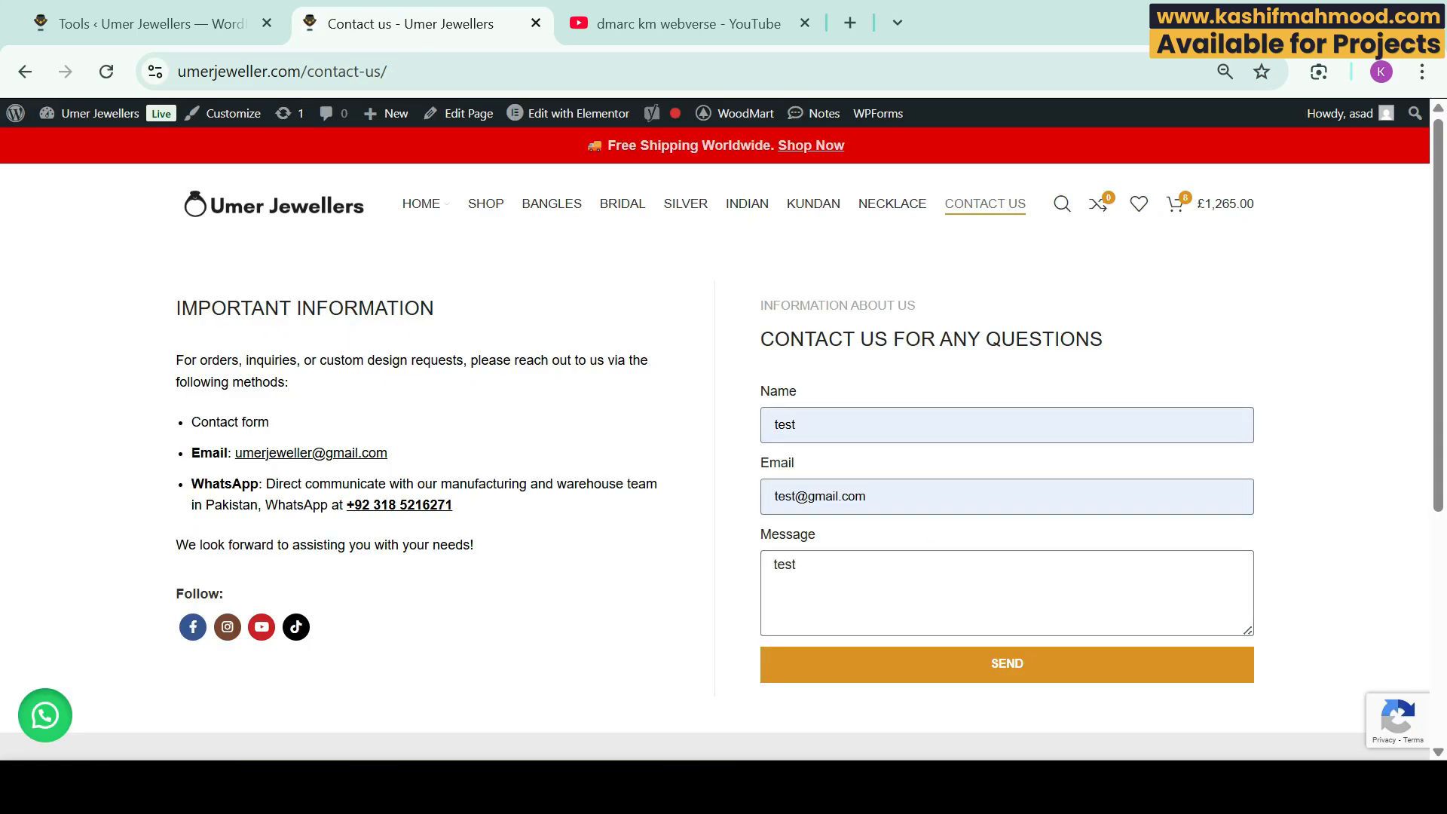
scroll(717, 443, "down", 3)
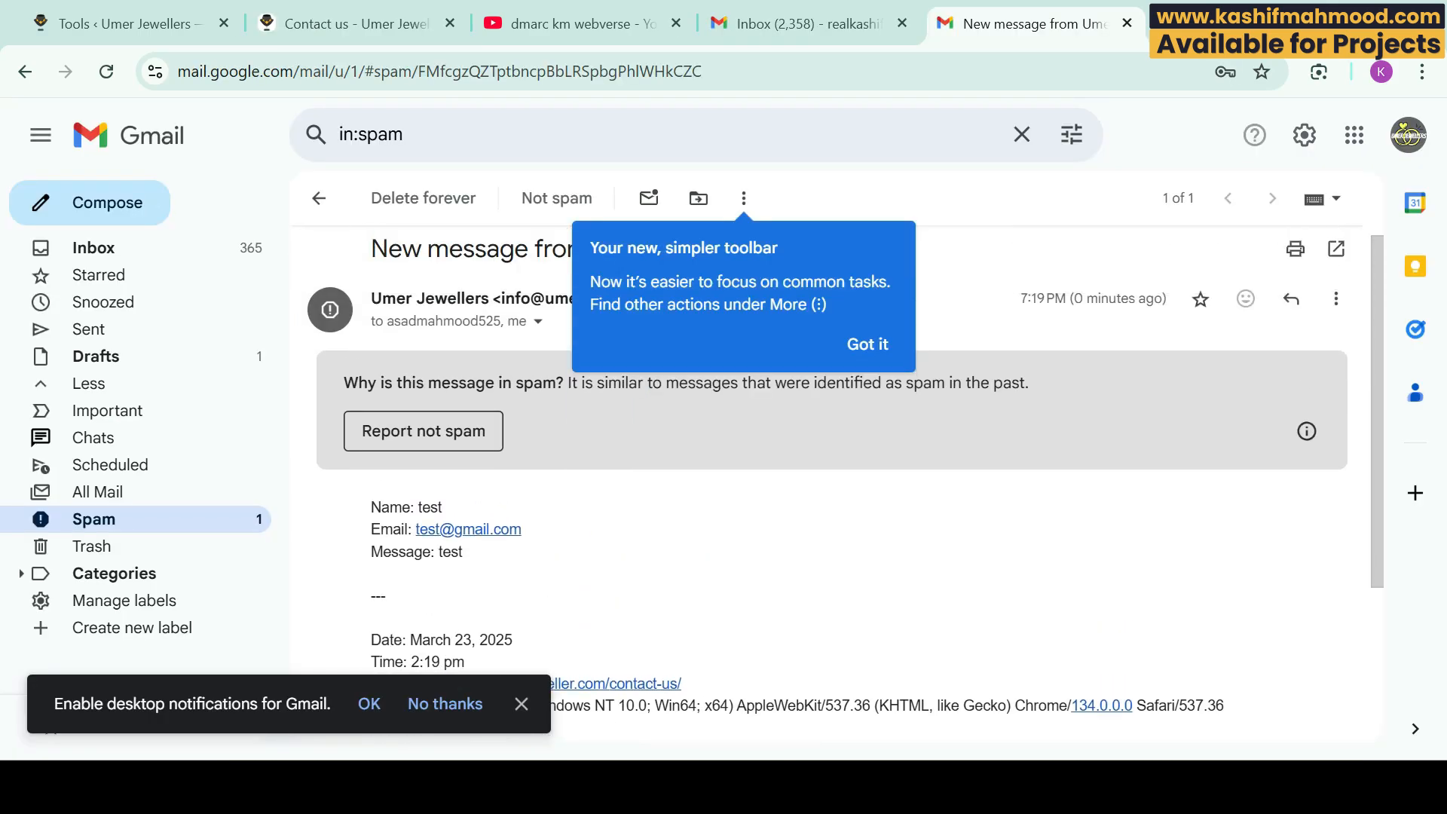
Step: Dismiss Gmail's toolbar tip and review the 'New message from Umer Jewellers' email body
left_click(867, 345)
scroll(832, 483, "down", 1)
scroll(832, 482, "up", 1)
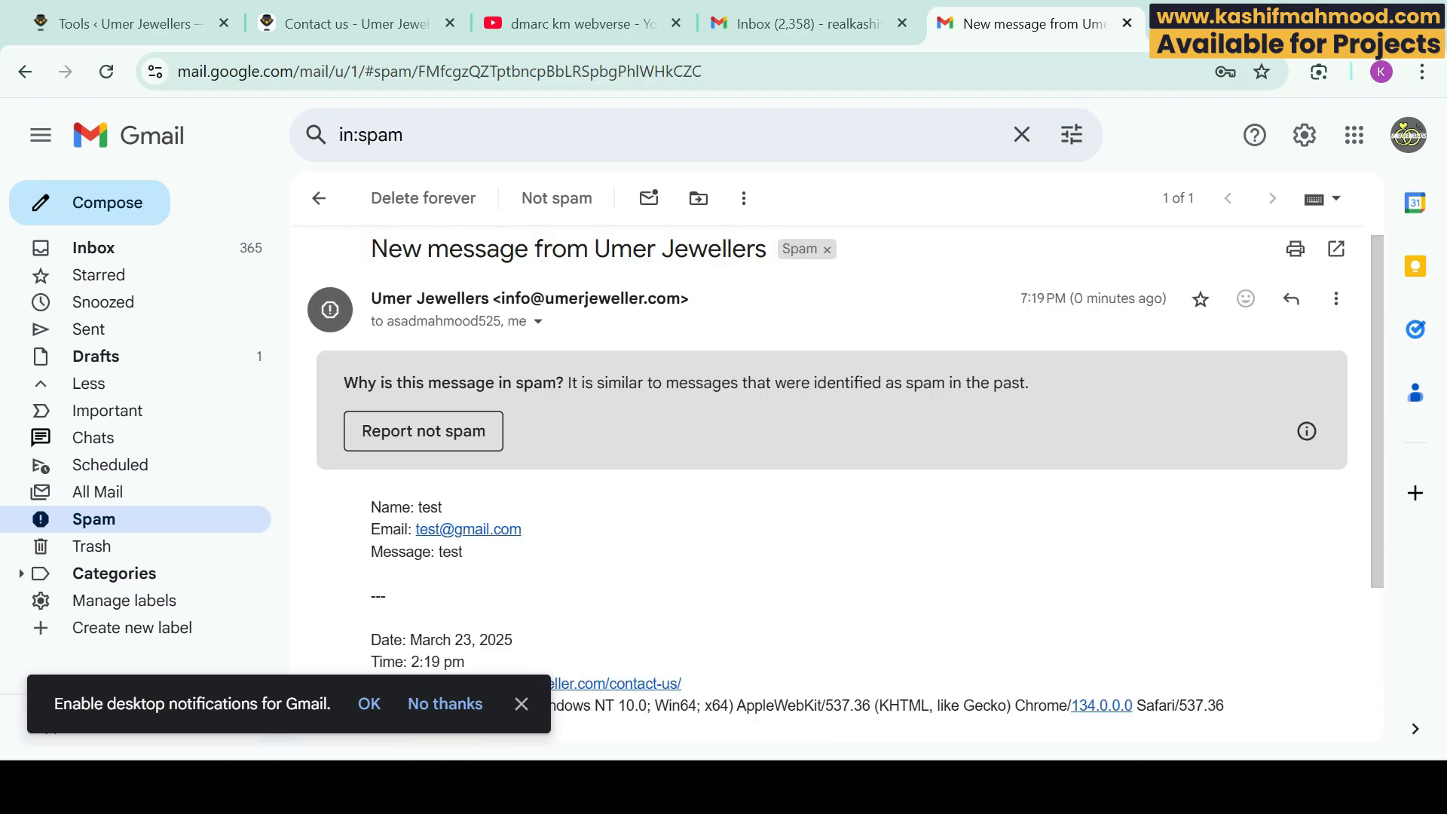